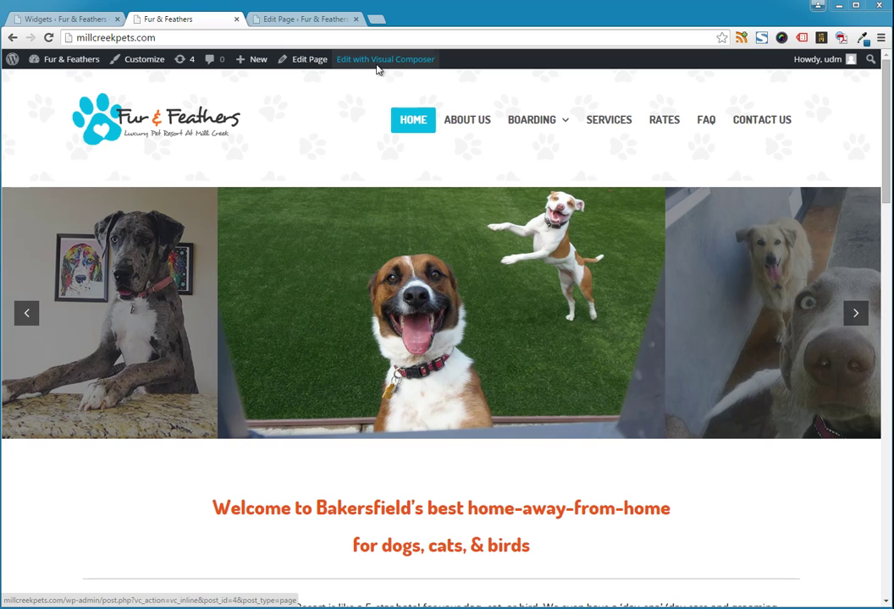
# Open the homepage for editing and look over its Visual Composer layout.
pyautogui.click(306, 61)
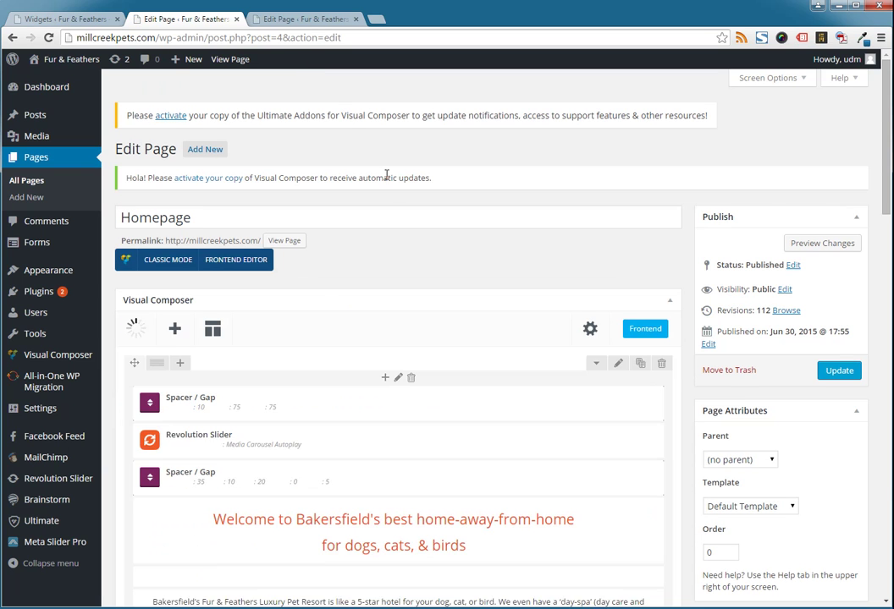
pyautogui.scroll(-2, 386, 181)
pyautogui.scroll(-1, 386, 181)
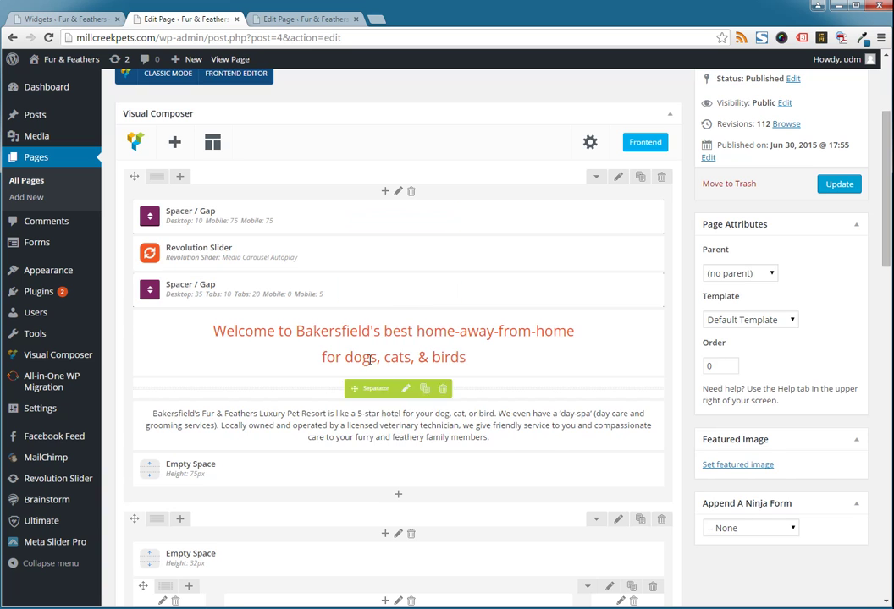
pyautogui.scroll(2, 376, 374)
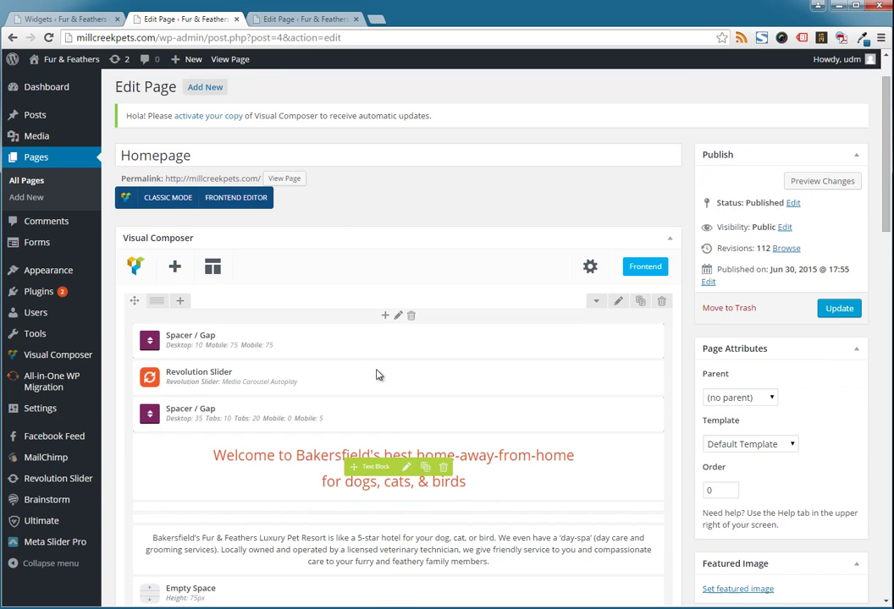
# View the homepage content in classic mode as code and as formatted text, and return to the backend editor.
pyautogui.click(172, 198)
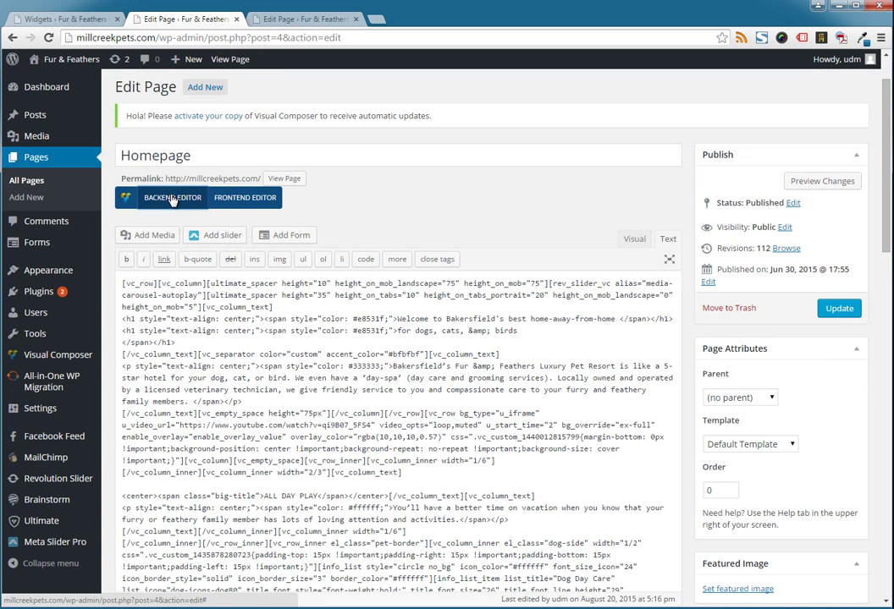
pyautogui.click(632, 242)
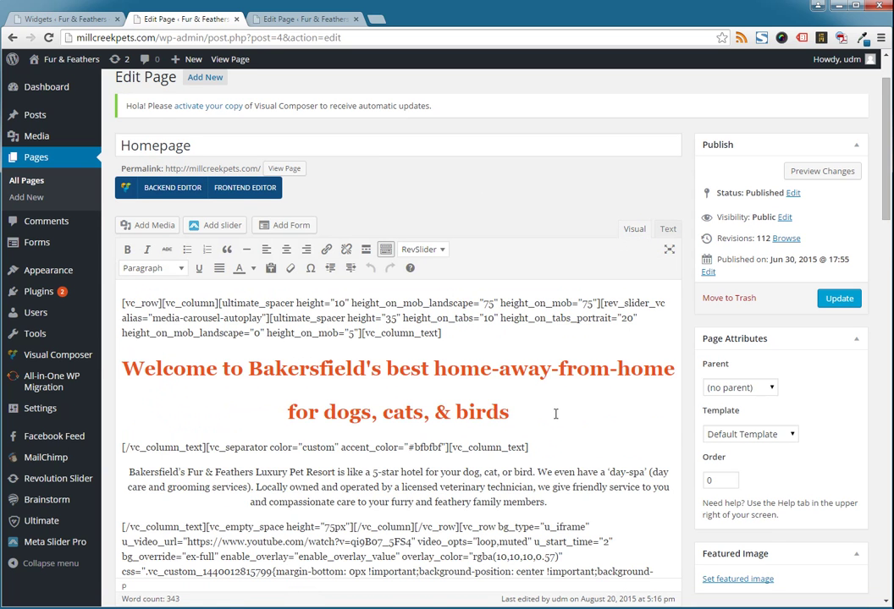
pyautogui.click(174, 188)
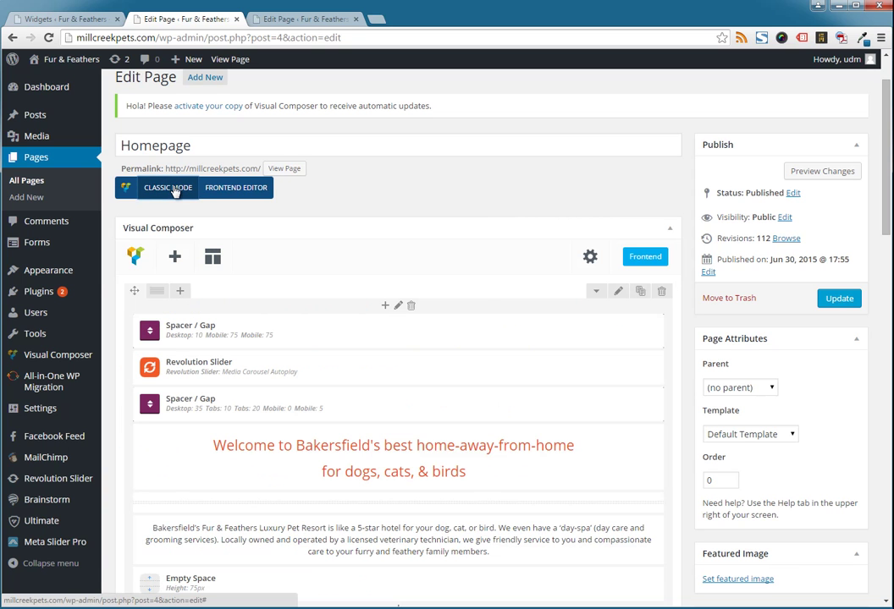
# Open the settings of the "Welcome to Bakersfield's best home-away-from-home" text block, inspect its editable text, and save the block.
pyautogui.scroll(-3, 479, 307)
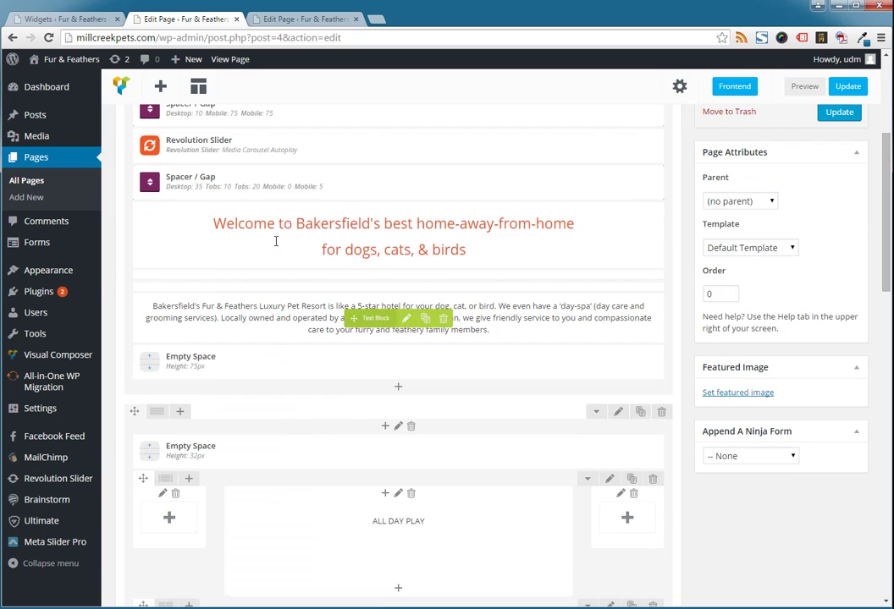
pyautogui.scroll(1, 340, 200)
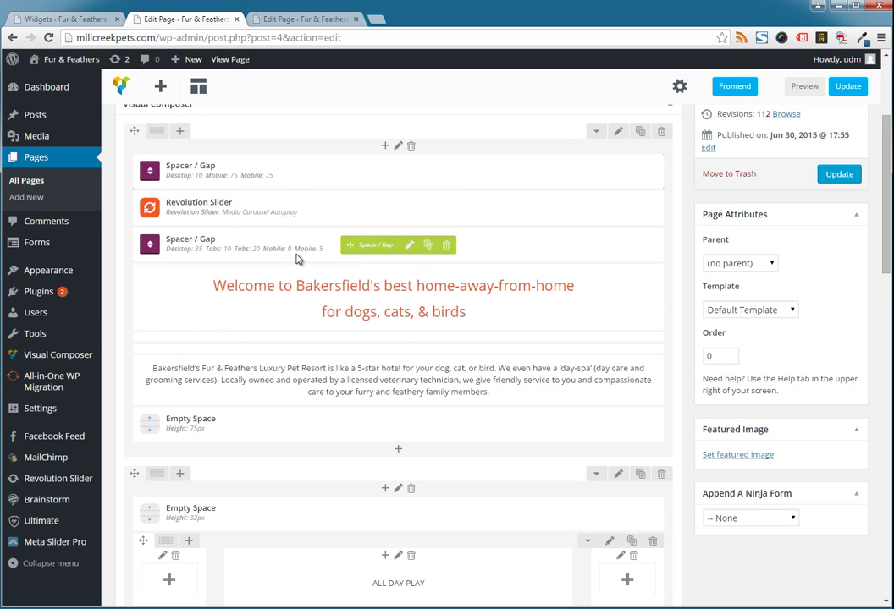
pyautogui.scroll(-1, 303, 306)
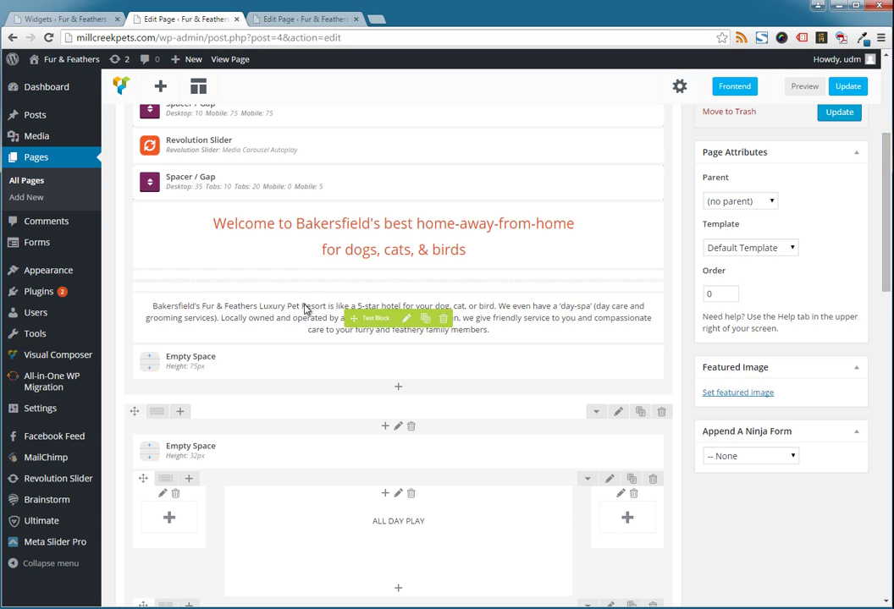
pyautogui.scroll(-1, 305, 309)
pyautogui.scroll(1, 256, 254)
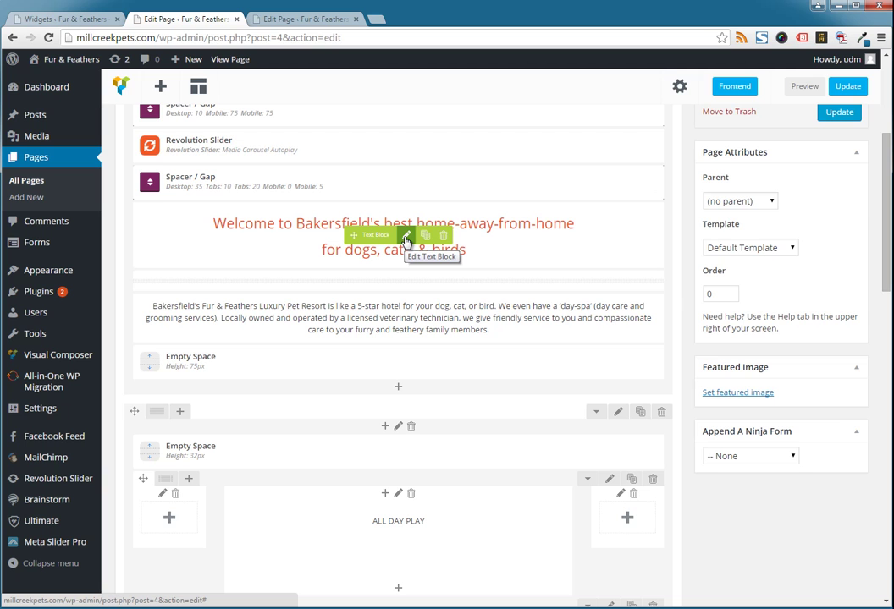
pyautogui.click(407, 237)
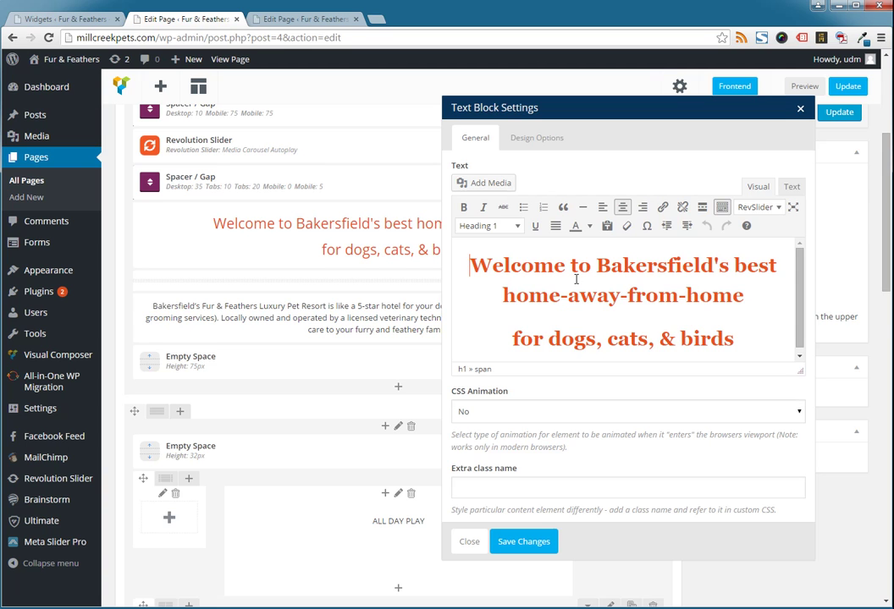
pyautogui.scroll(-3, 577, 279)
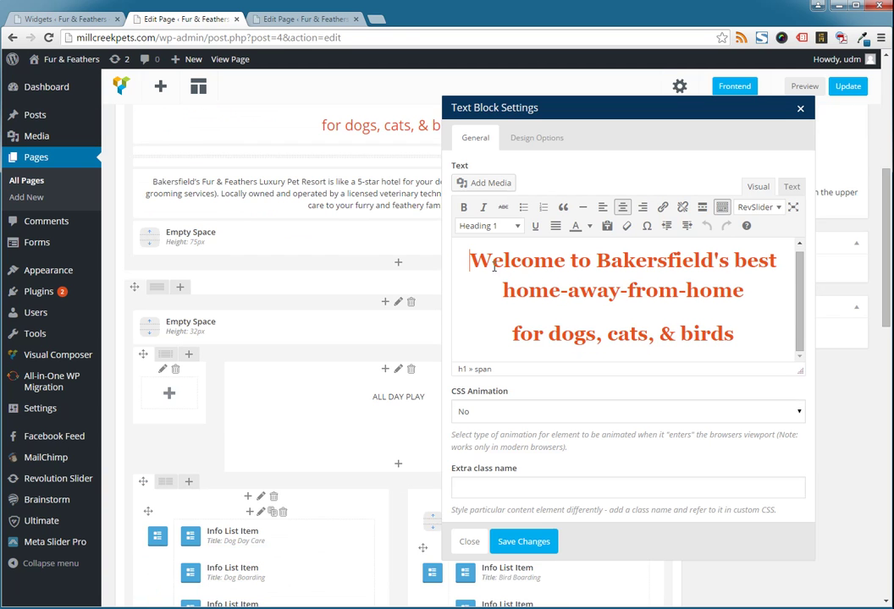
pyautogui.moveTo(487, 259); pyautogui.dragTo(568, 265)
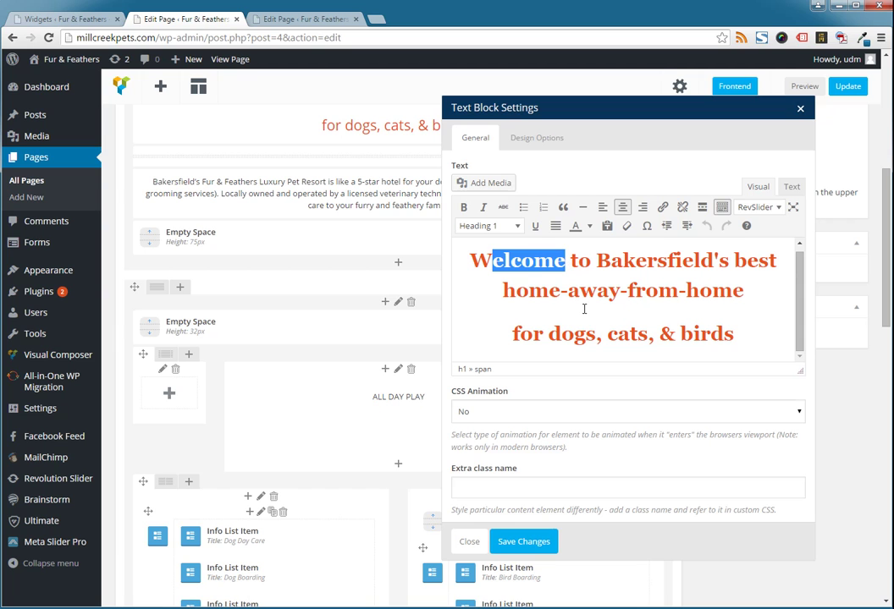
pyautogui.click(503, 261)
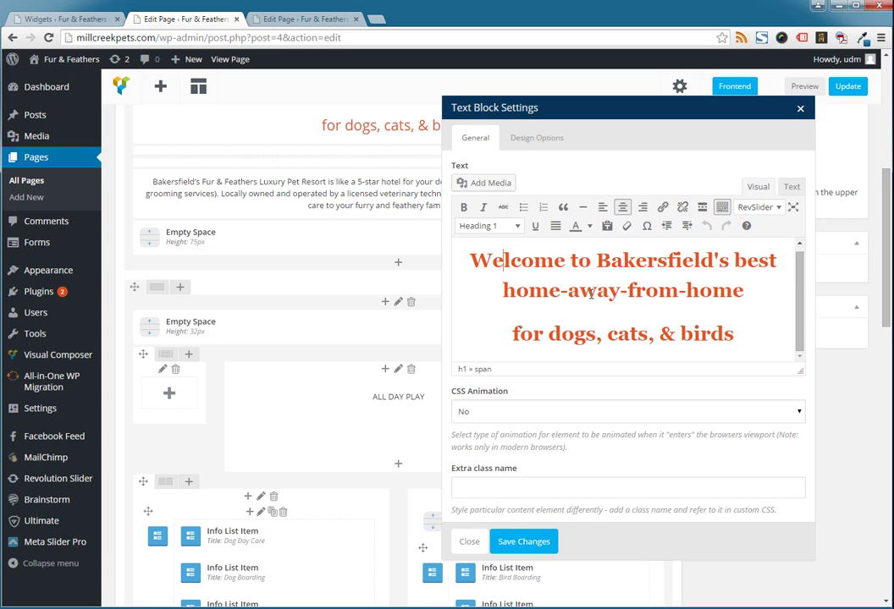
pyautogui.click(524, 548)
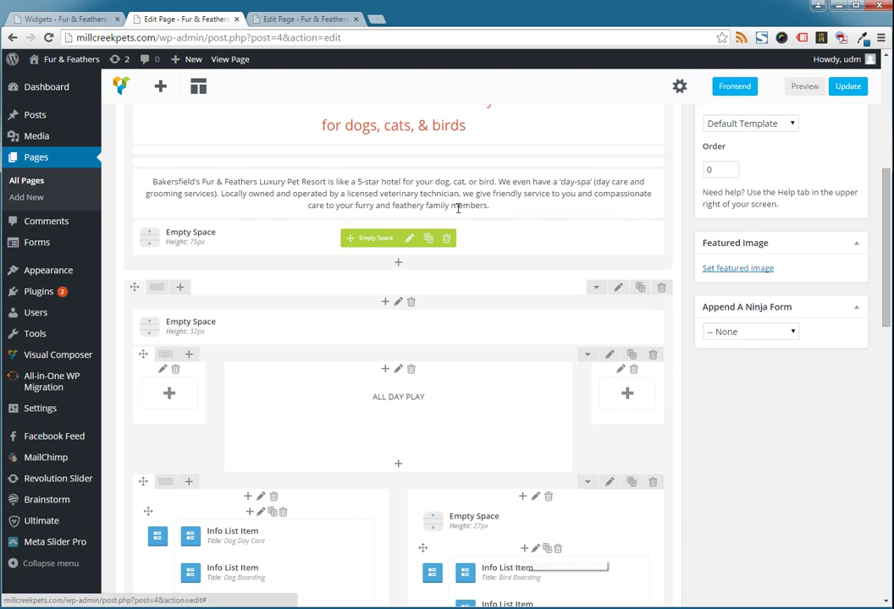
# Open the settings of the Dog Day Care info list item on the homepage.
pyautogui.scroll(1, 440, 161)
pyautogui.scroll(1, 398, 270)
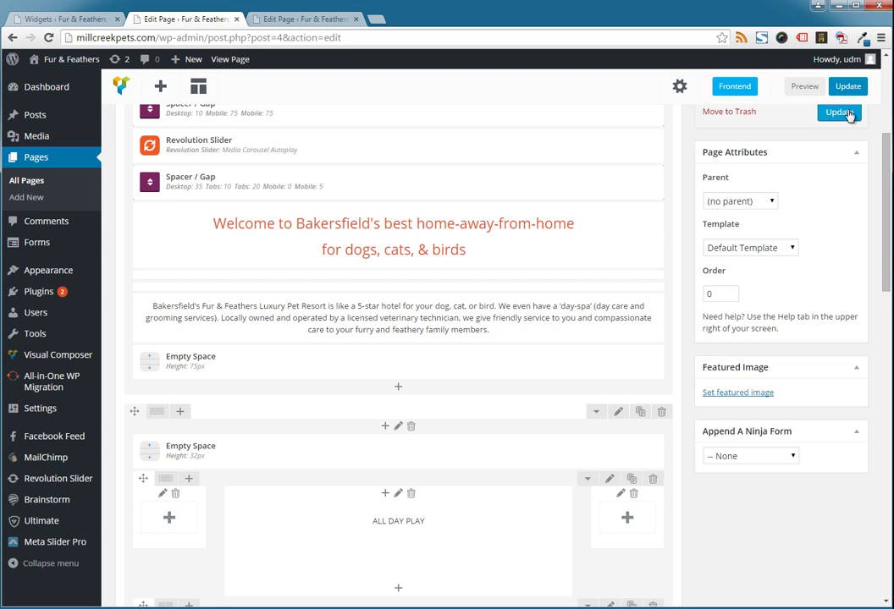
pyautogui.scroll(3, 849, 115)
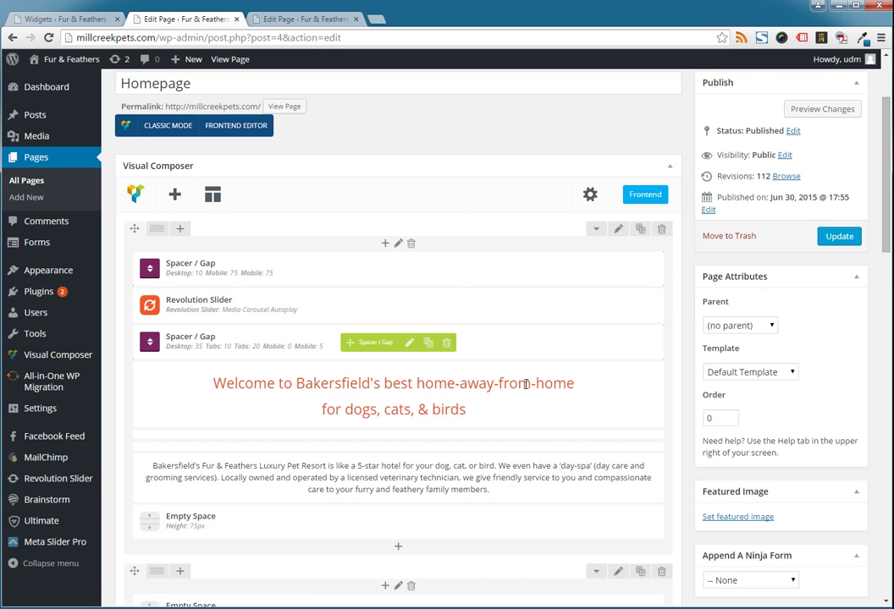
pyautogui.scroll(-9, 525, 389)
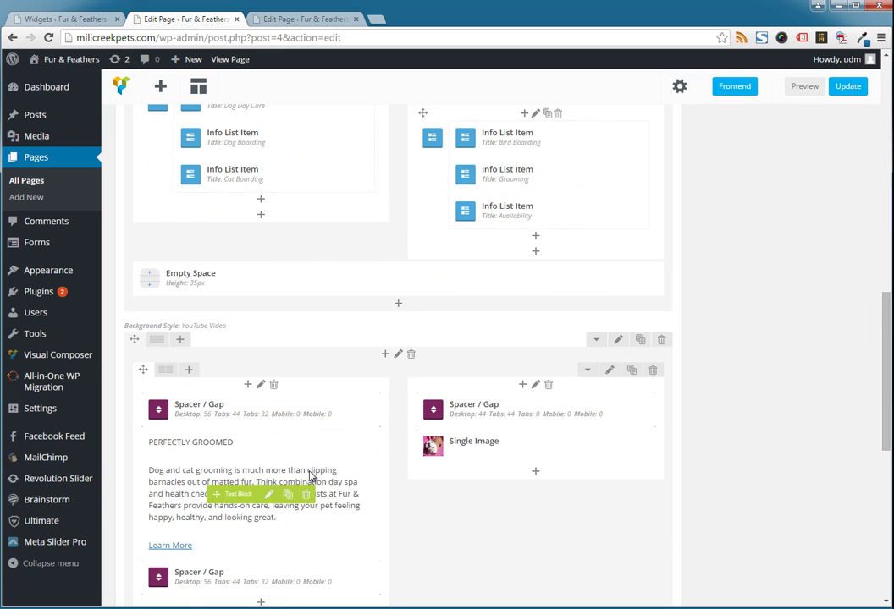
pyautogui.scroll(1, 264, 224)
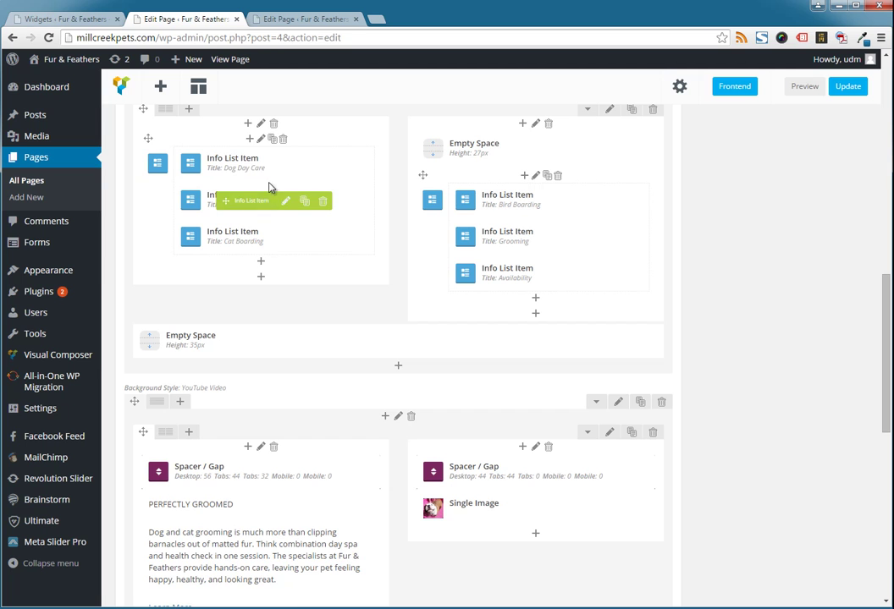
pyautogui.click(286, 166)
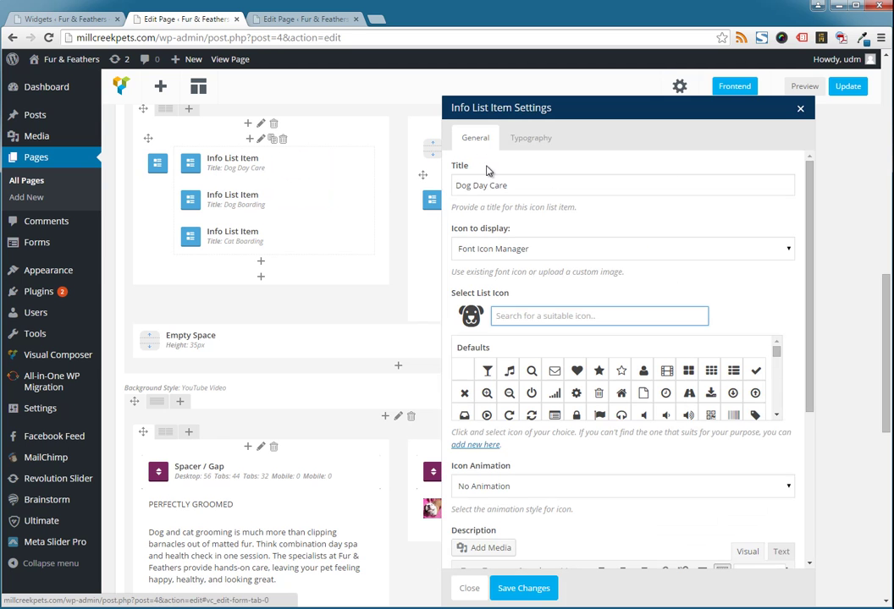
# Browse the available list icons, including the Dog-icons set, for the Dog Day Care item and save its settings.
pyautogui.scroll(-1, 509, 202)
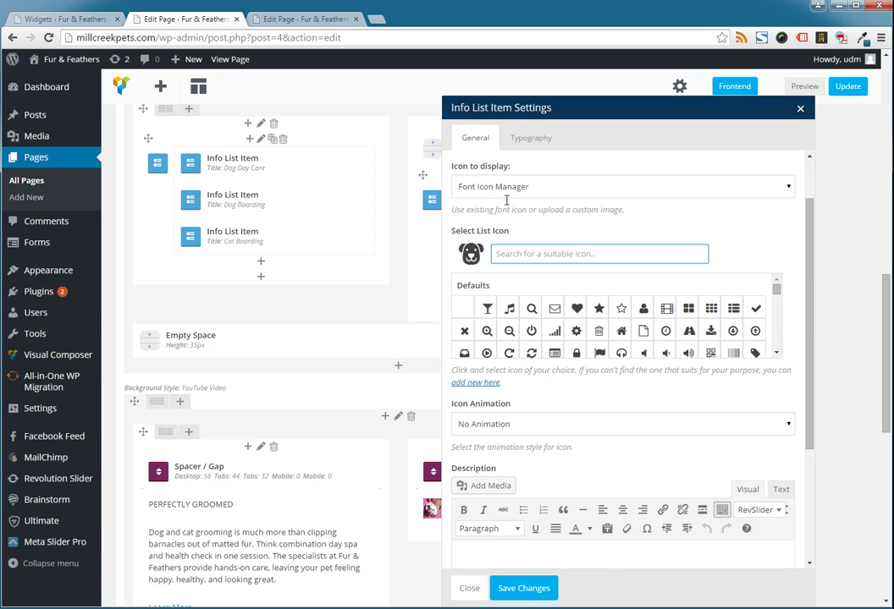
pyautogui.scroll(-10, 571, 296)
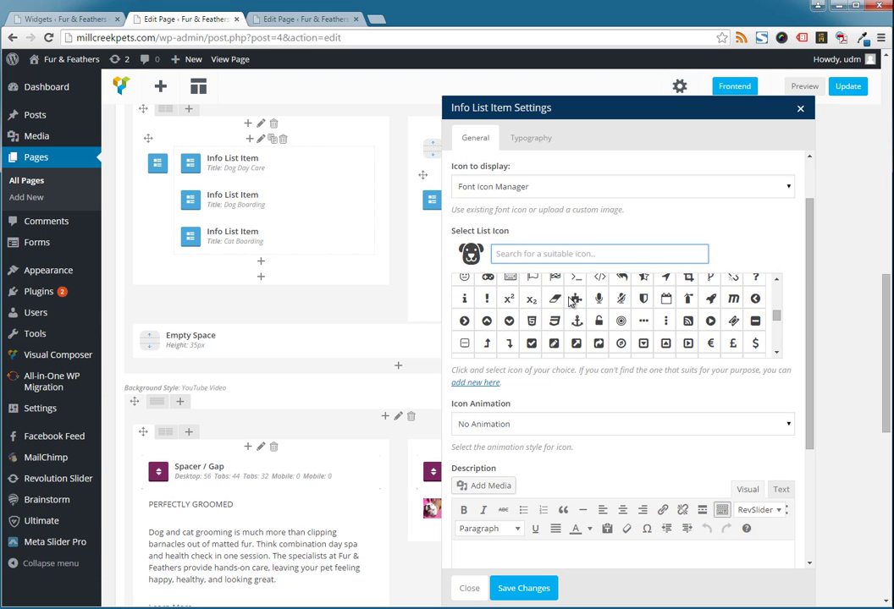
pyautogui.scroll(-2, 739, 261)
pyautogui.scroll(2, 732, 281)
pyautogui.scroll(1, 730, 281)
pyautogui.scroll(-1, 731, 282)
pyautogui.scroll(-1, 731, 282)
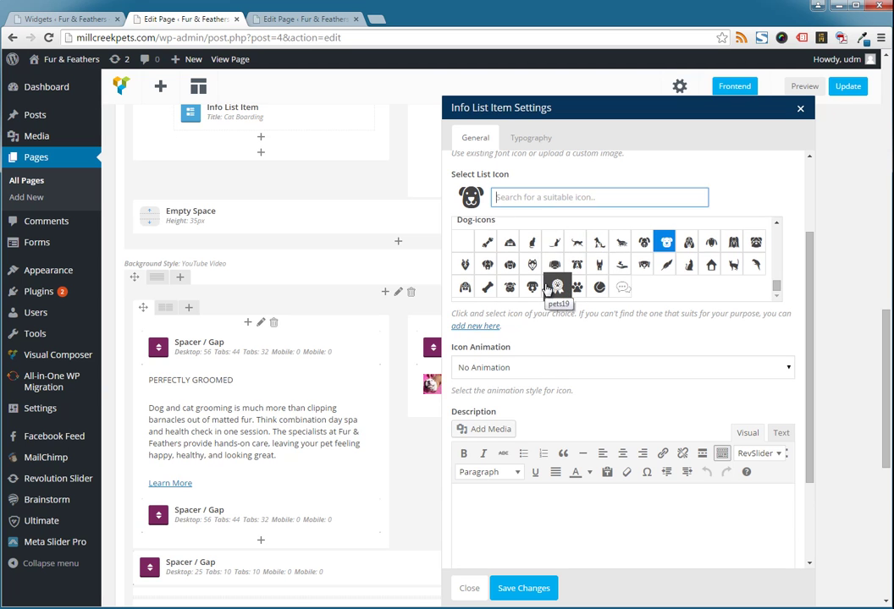
pyautogui.scroll(-5, 550, 289)
pyautogui.scroll(-3, 554, 355)
pyautogui.scroll(3, 561, 389)
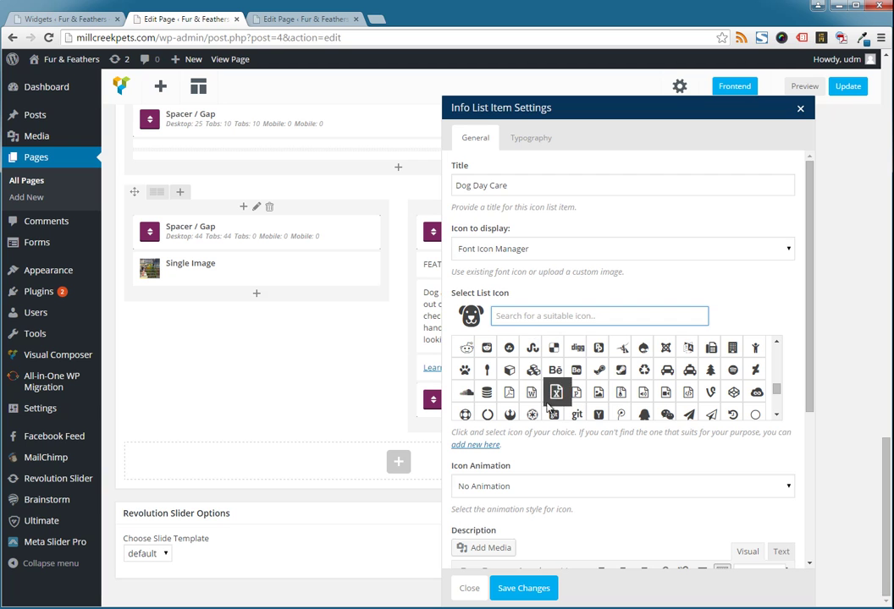
pyautogui.click(538, 589)
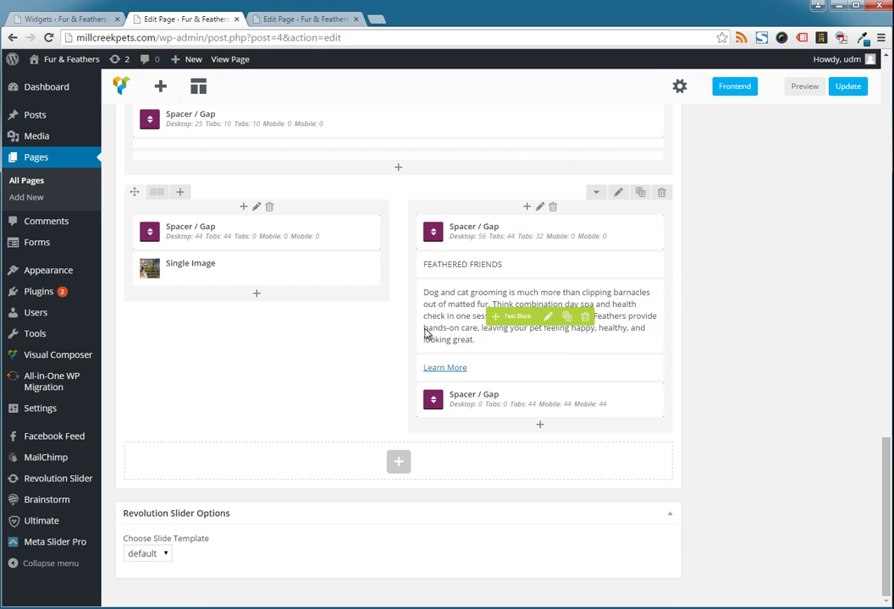
# Go to the site's Rates page and open it for editing.
pyautogui.scroll(15, 319, 275)
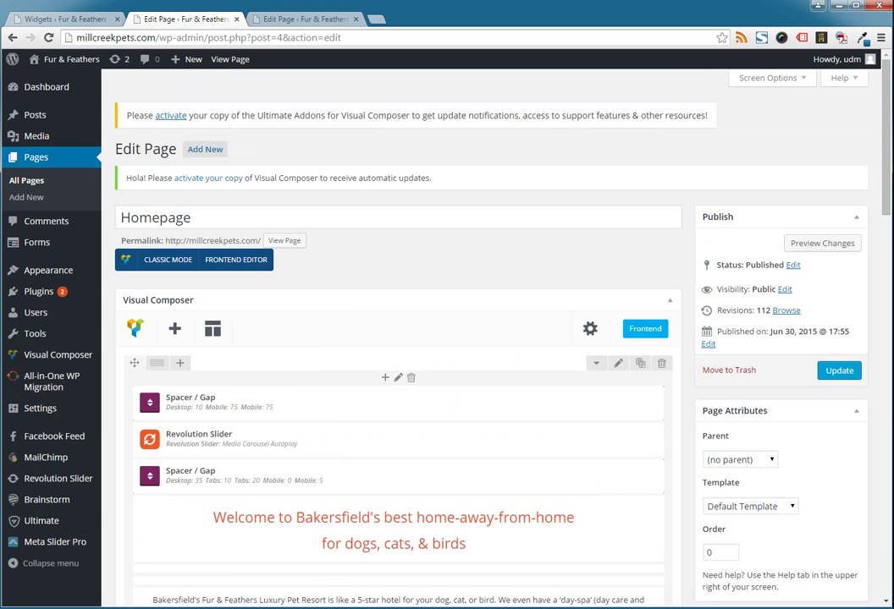
pyautogui.scroll(-3, 442, 369)
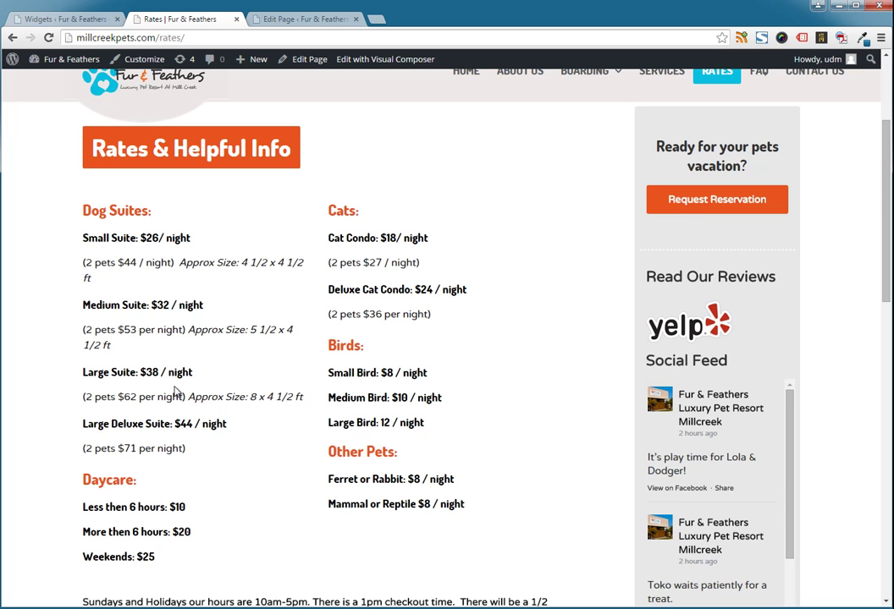
pyautogui.click(307, 61)
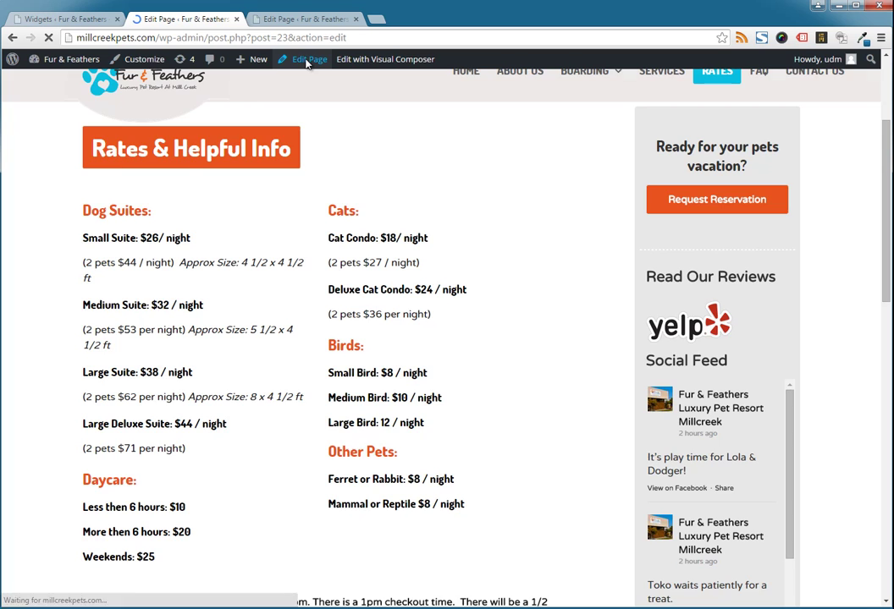
pyautogui.scroll(-2, 307, 222)
pyautogui.scroll(1, 307, 222)
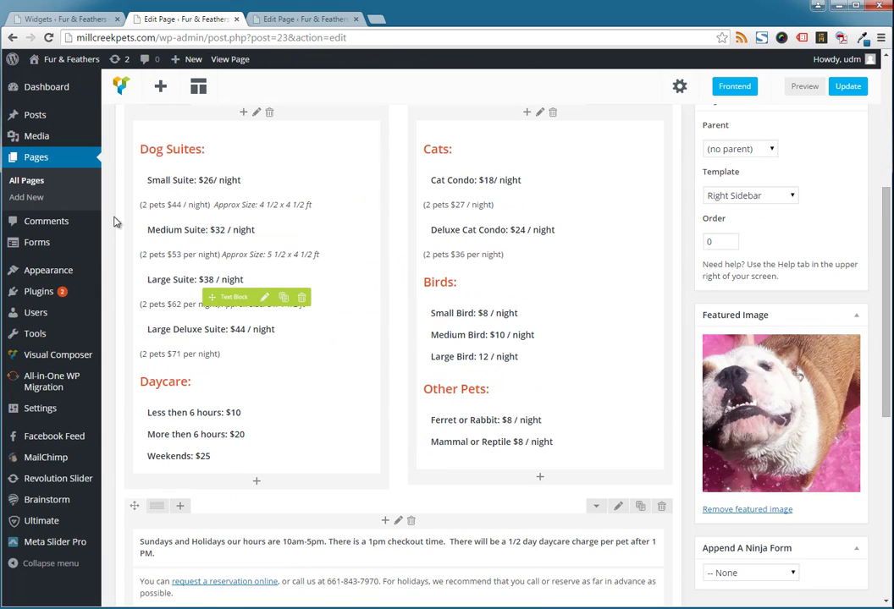
# Delete the Large Deluxe Suite rate and its two-pet price line from the Dog Suites text block and save the block.
pyautogui.click(264, 298)
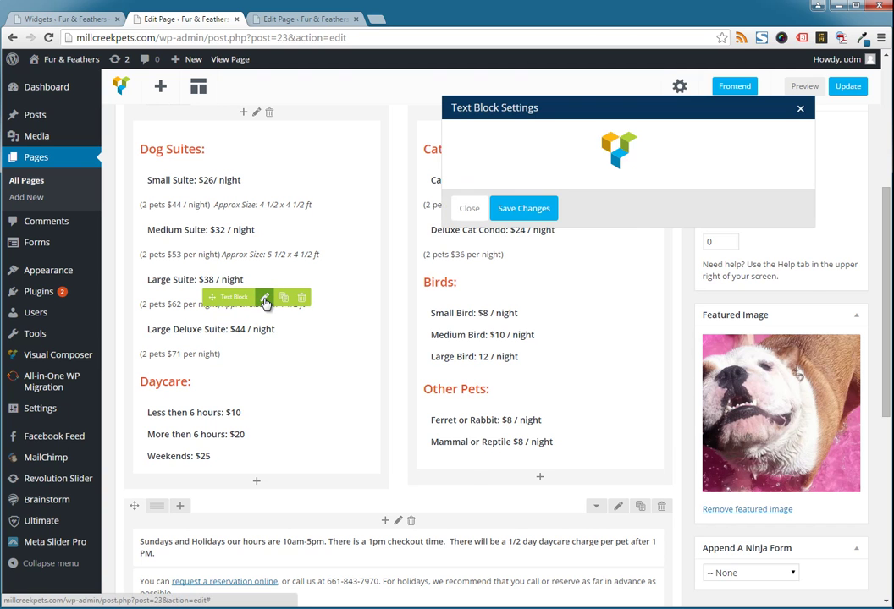
pyautogui.scroll(-3, 572, 314)
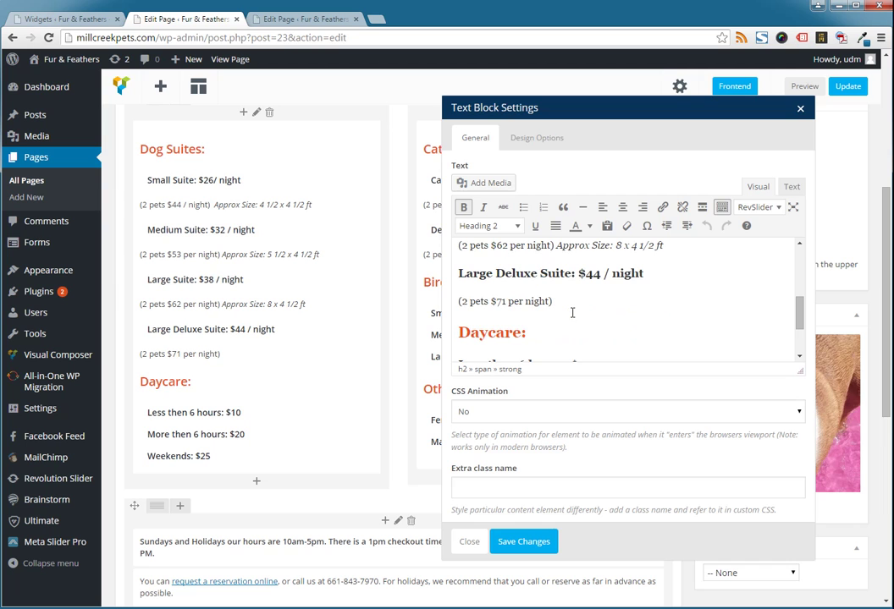
pyautogui.moveTo(493, 273); pyautogui.dragTo(576, 301)
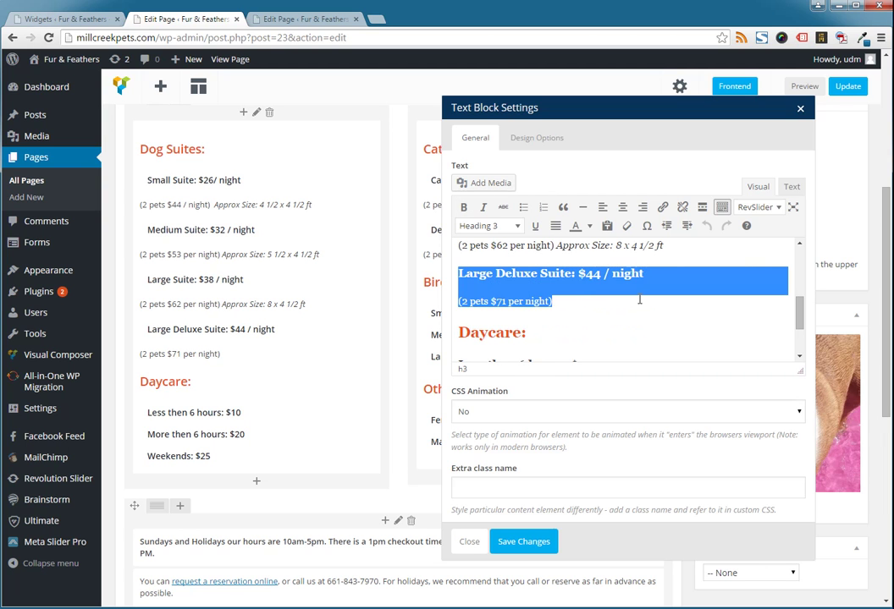
pyautogui.press('Delete')
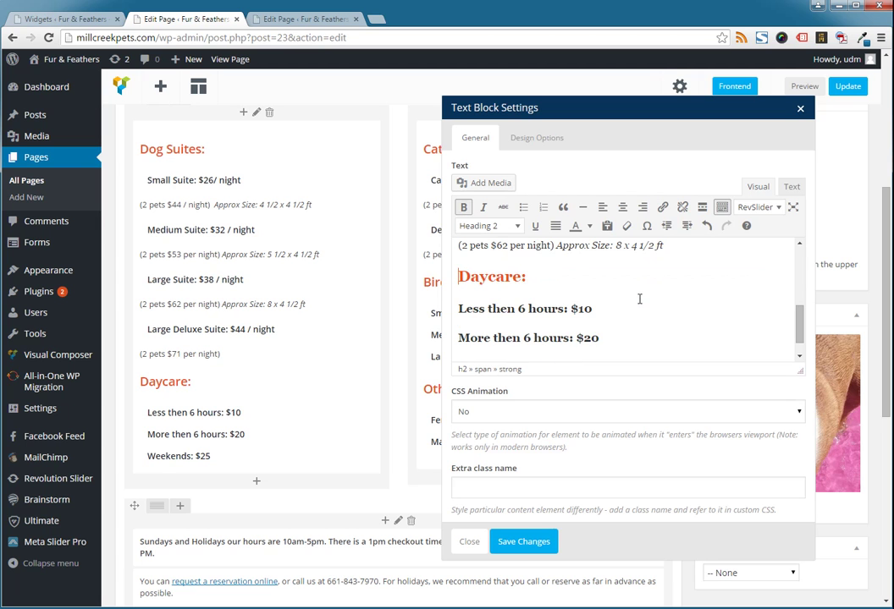
pyautogui.click(535, 544)
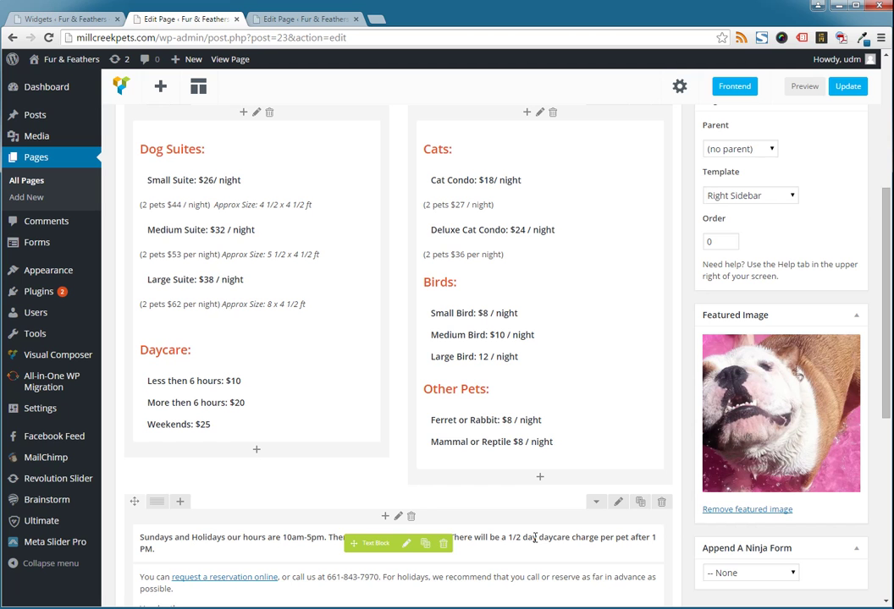
# Update the Rates page and view it on the live site.
pyautogui.click(849, 94)
pyautogui.click(235, 65)
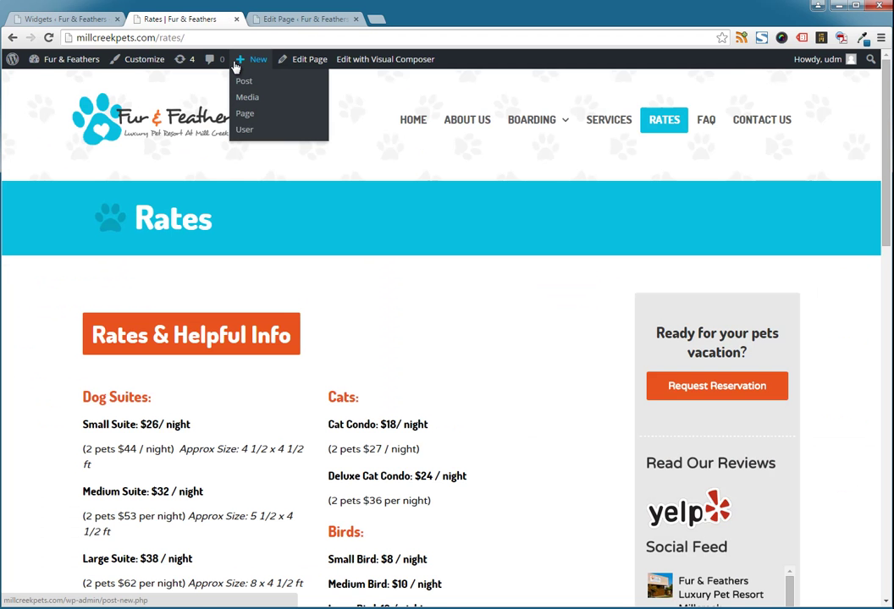
# Review the Large Suite rate under Dog Suites on the live Rates page and open the page for editing.
pyautogui.scroll(-1, 218, 150)
pyautogui.scroll(-2, 212, 265)
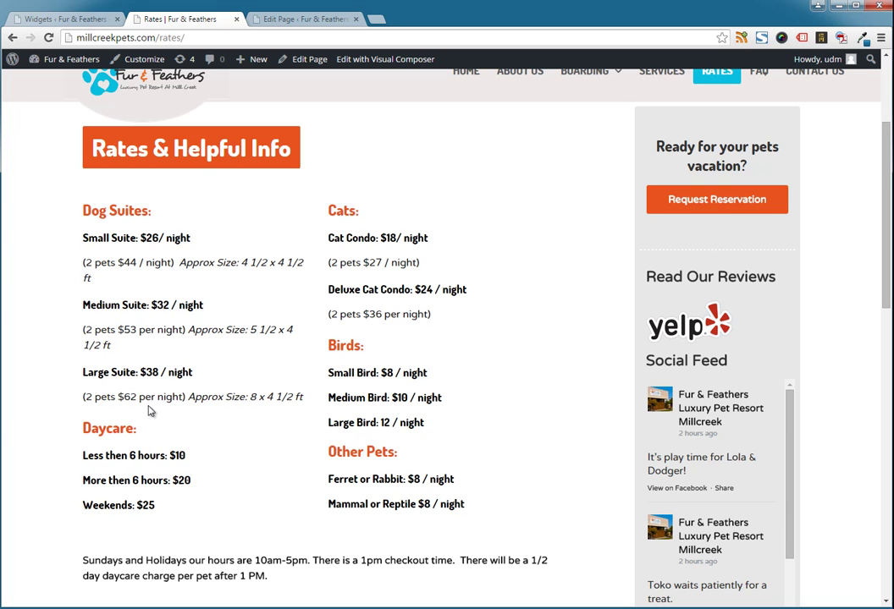
pyautogui.moveTo(83, 370); pyautogui.dragTo(312, 392)
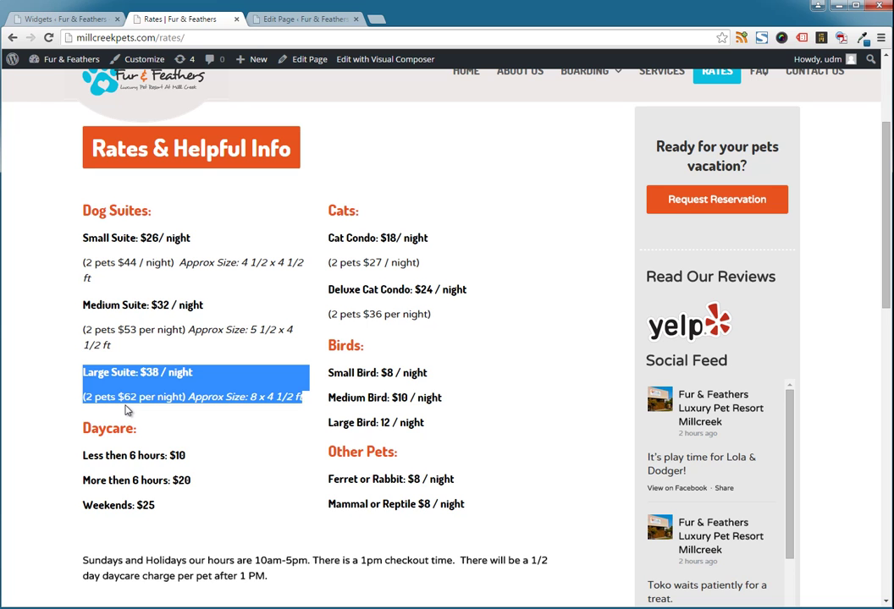
pyautogui.click(309, 64)
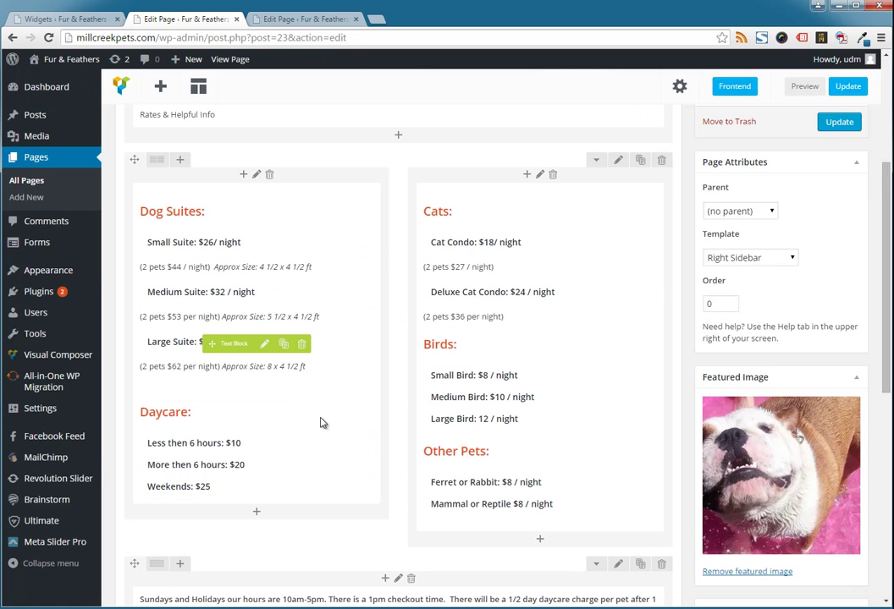
# Duplicate the Large Suite heading and its two-pet price line within the Dog Suites text block.
pyautogui.click(264, 344)
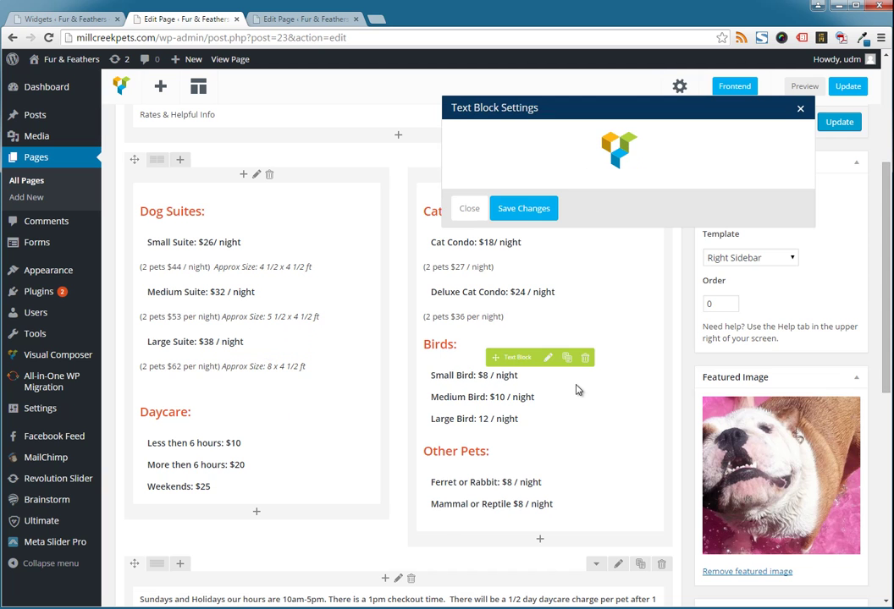
pyautogui.scroll(-3, 553, 320)
pyautogui.scroll(1, 552, 319)
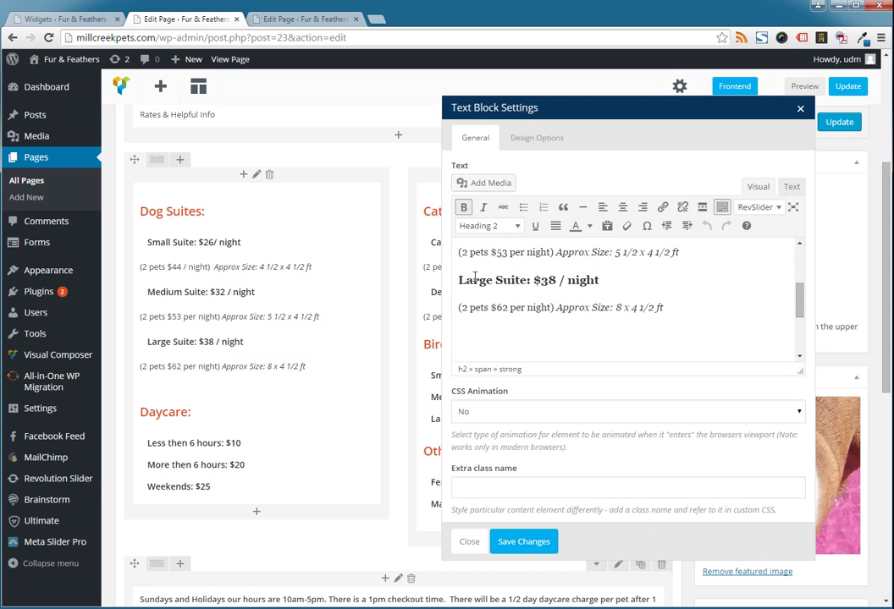
pyautogui.moveTo(458, 280); pyautogui.dragTo(668, 313)
pyautogui.hotkey('ctrl', 'c')
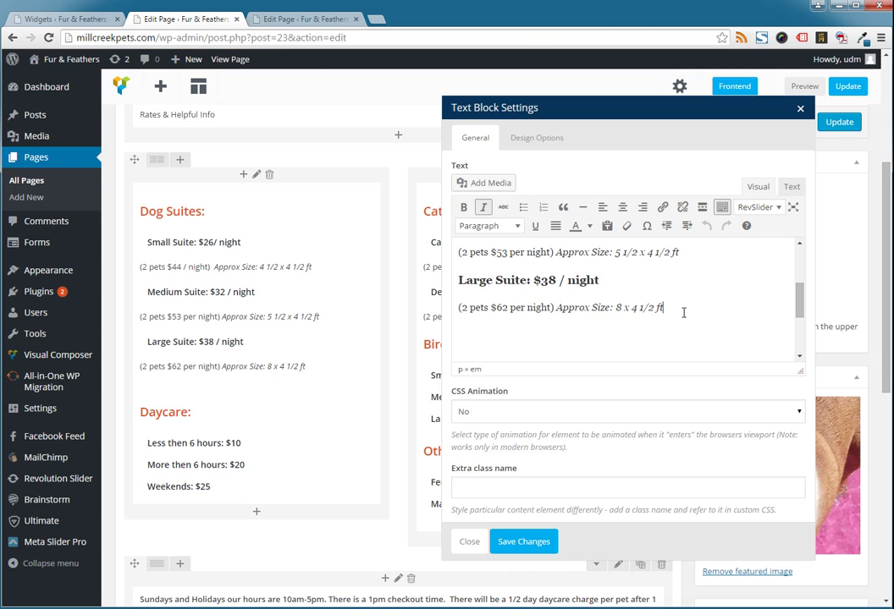
pyautogui.hotkey('ctrl', 'i')
pyautogui.hotkey('ctrl', 'v')
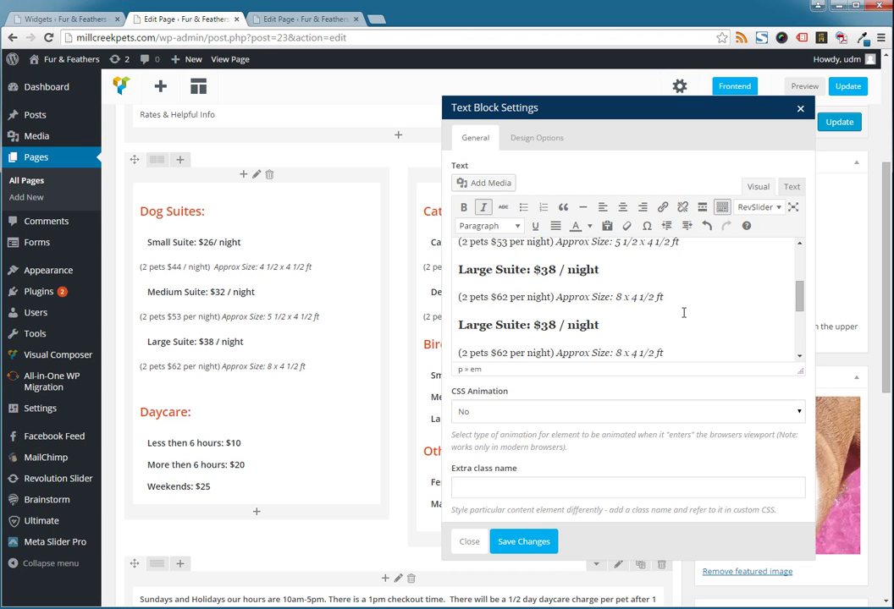
# Change the duplicated rate's heading to "X-Large Suite: $48 / night".
pyautogui.scroll(-1, 678, 312)
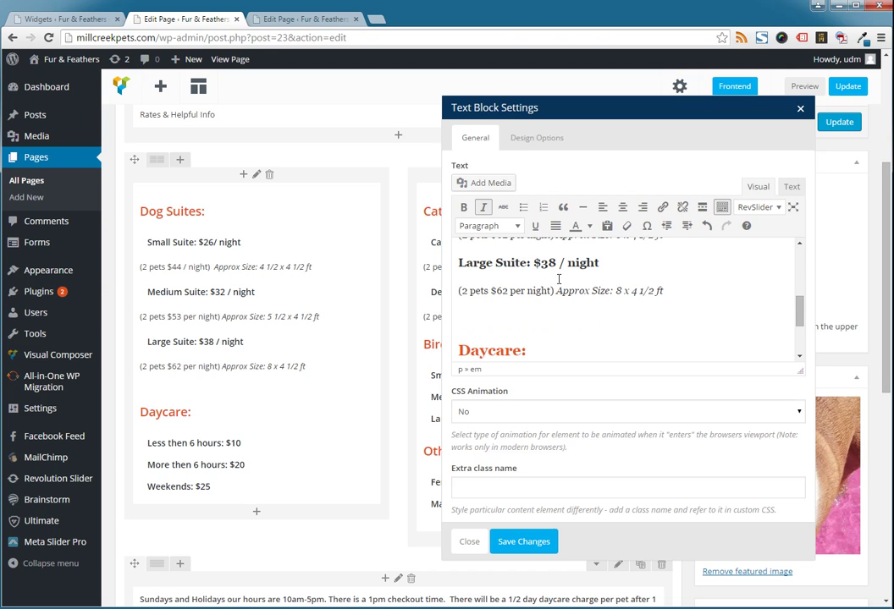
pyautogui.click(465, 247)
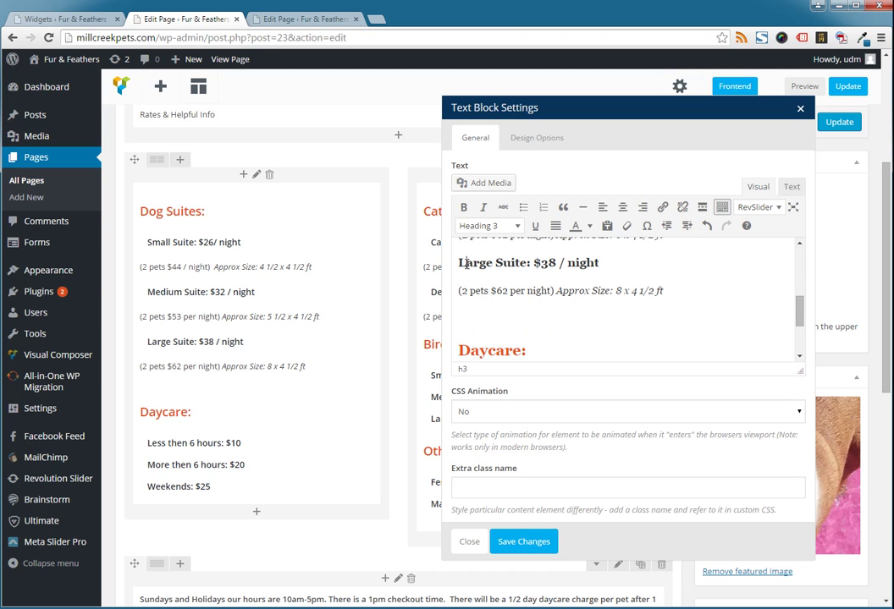
pyautogui.write('X-')
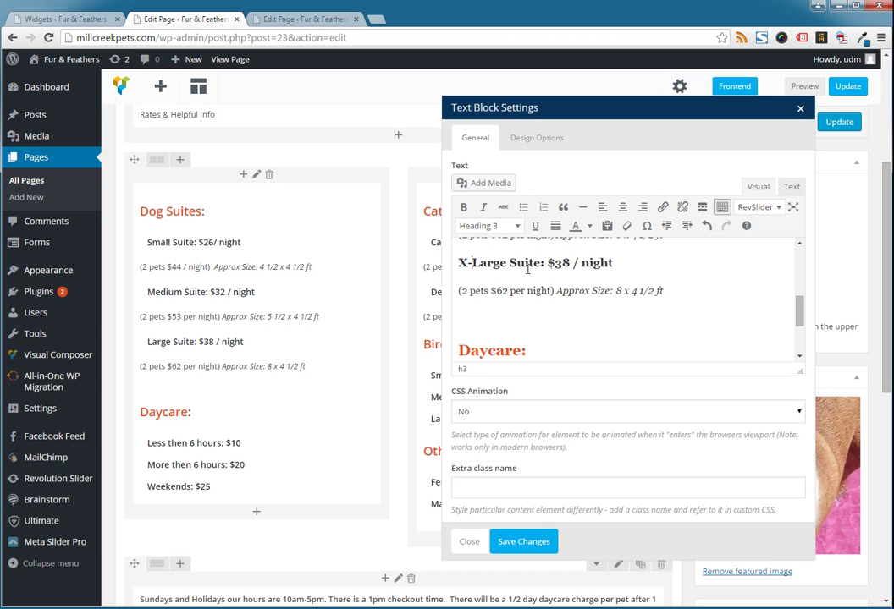
pyautogui.click(558, 263)
pyautogui.press('BackSpace')
pyautogui.write('4')
pyautogui.press('Down')
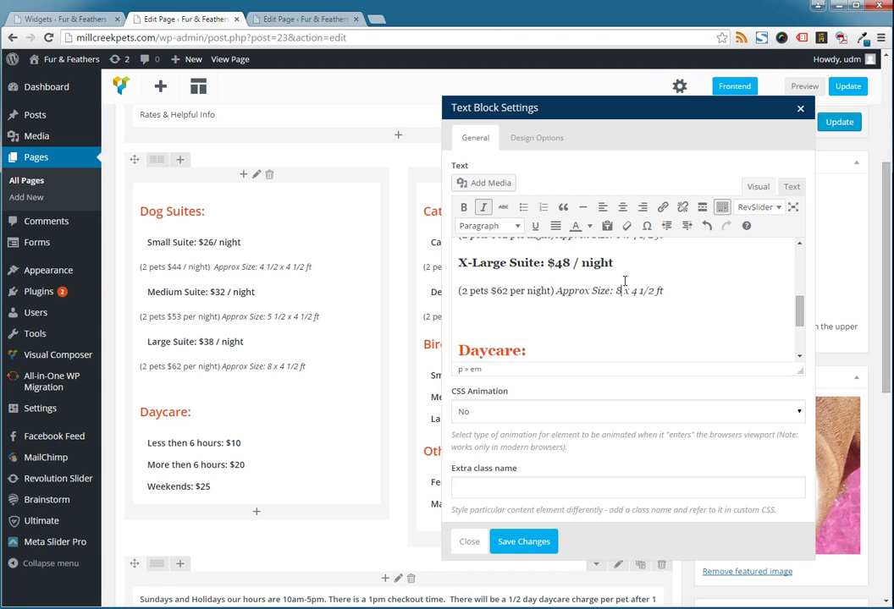
# Set the X-Large Suite's approximate size to 10 x 4 1/2 ft and close the text block without saving.
pyautogui.click(630, 290)
pyautogui.press('Delete')
pyautogui.press('BackSpace')
pyautogui.write('10')
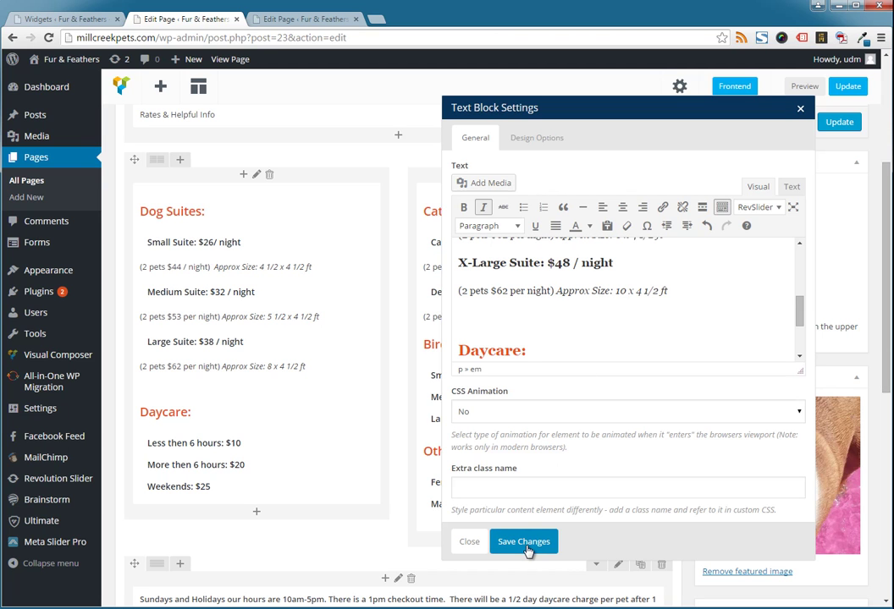
pyautogui.click(471, 543)
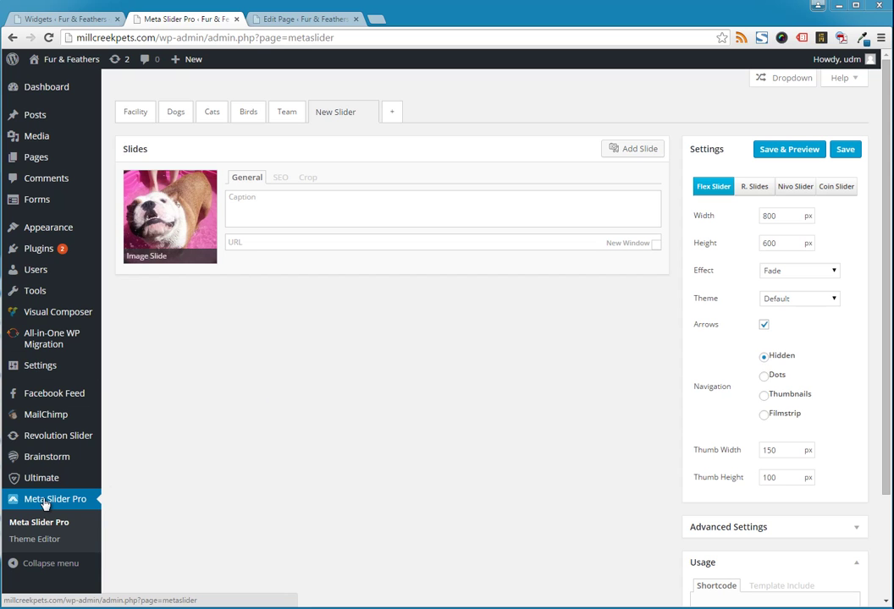
# Open the Facility slider in Meta Slider Pro and look through its slides.
pyautogui.click(135, 116)
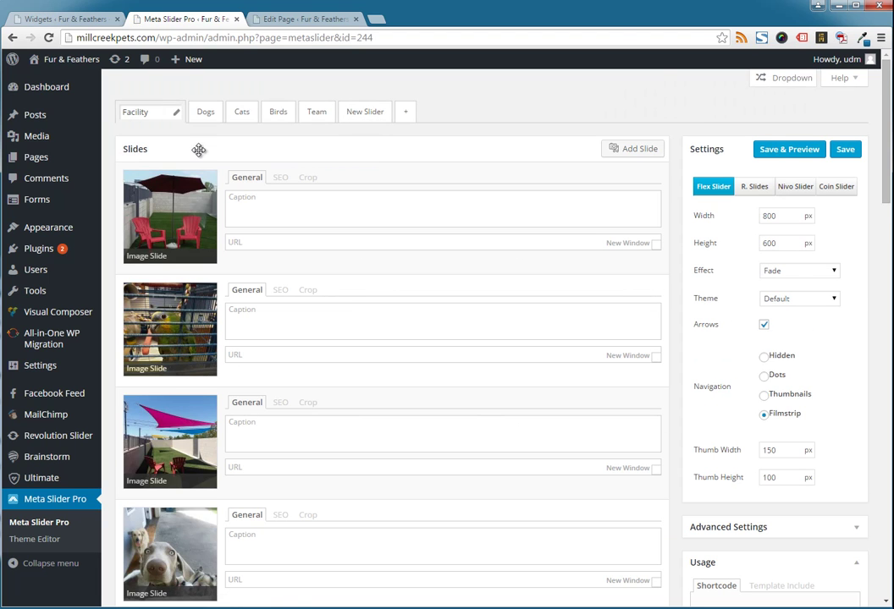
pyautogui.scroll(-4, 329, 329)
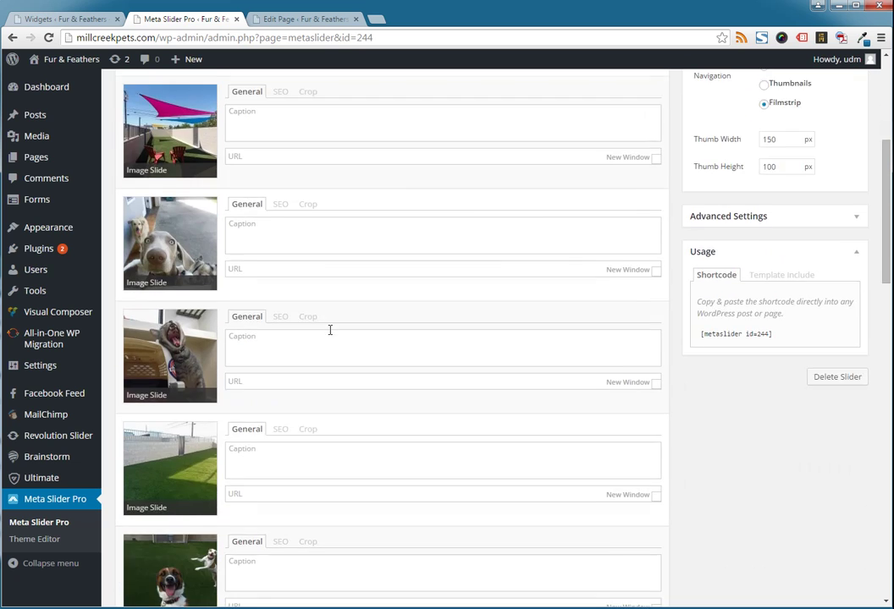
pyautogui.scroll(-7, 330, 329)
pyautogui.scroll(4, 256, 356)
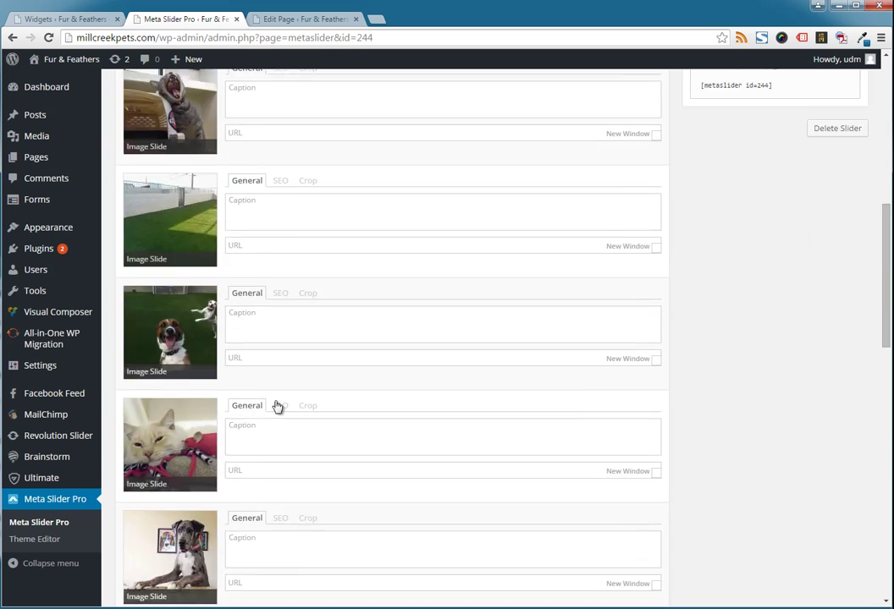
pyautogui.scroll(5, 278, 406)
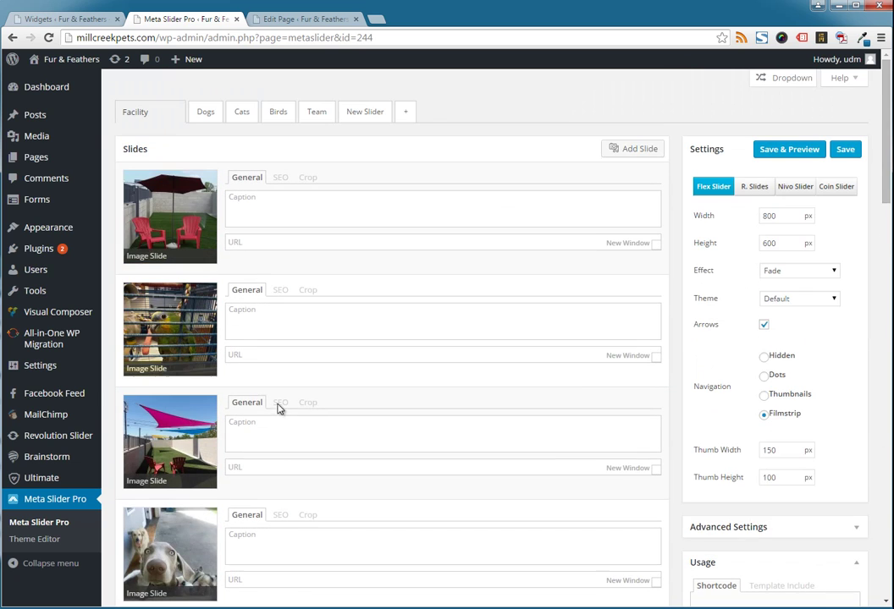
# Upload the cat photo fur-and-feathers-bakersfield-1-2 from the clean-web folder and add it as a slide to the Facility slider.
pyautogui.click(641, 150)
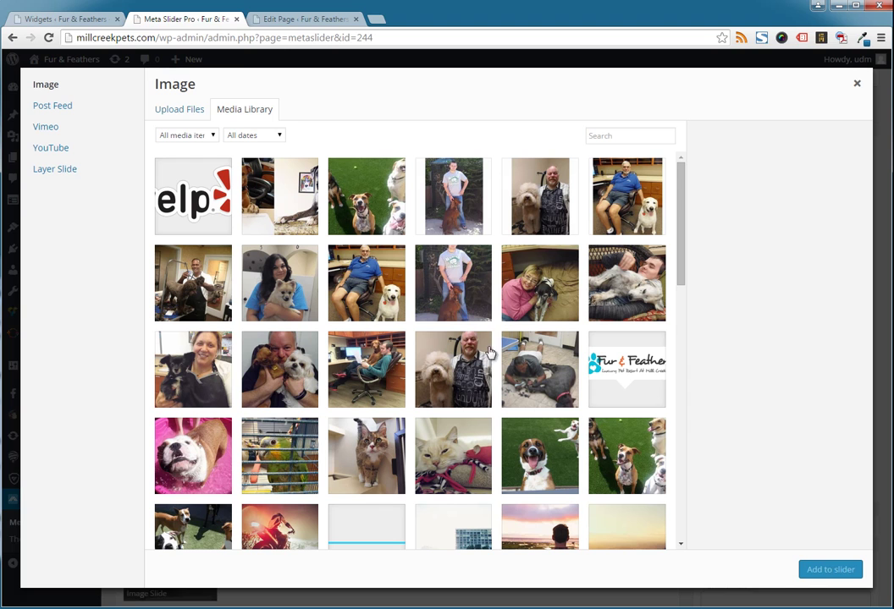
pyautogui.click(0, 273)
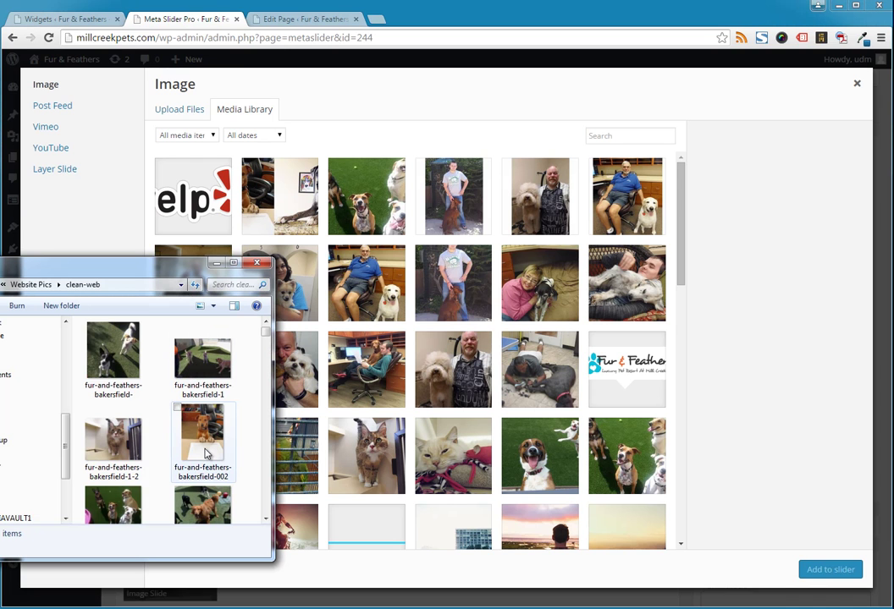
pyautogui.click(118, 447)
pyautogui.moveTo(118, 447); pyautogui.dragTo(449, 314)
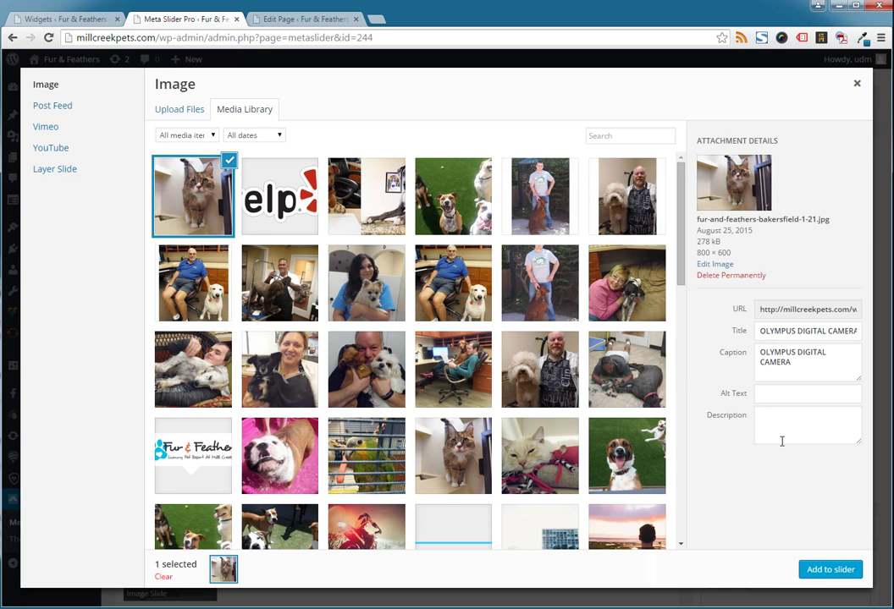
pyautogui.click(827, 570)
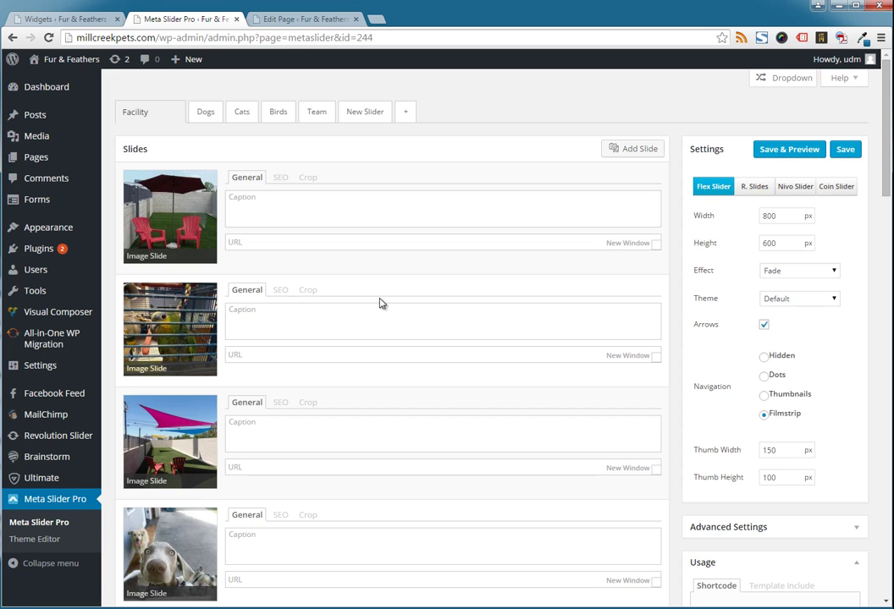
# Move the new cat slide to the first position in the Facility slider, select its caption text and save.
pyautogui.scroll(-15, 380, 302)
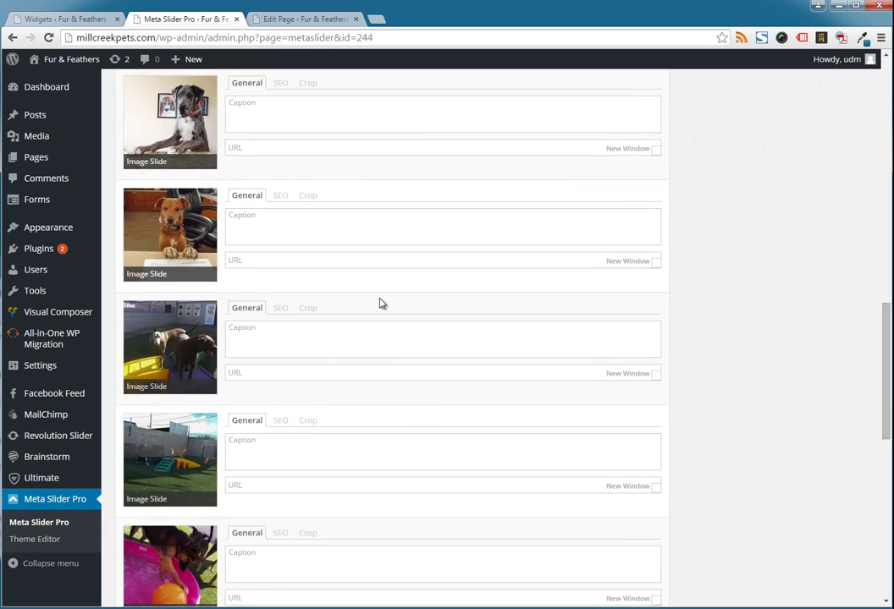
pyautogui.scroll(-3, 380, 298)
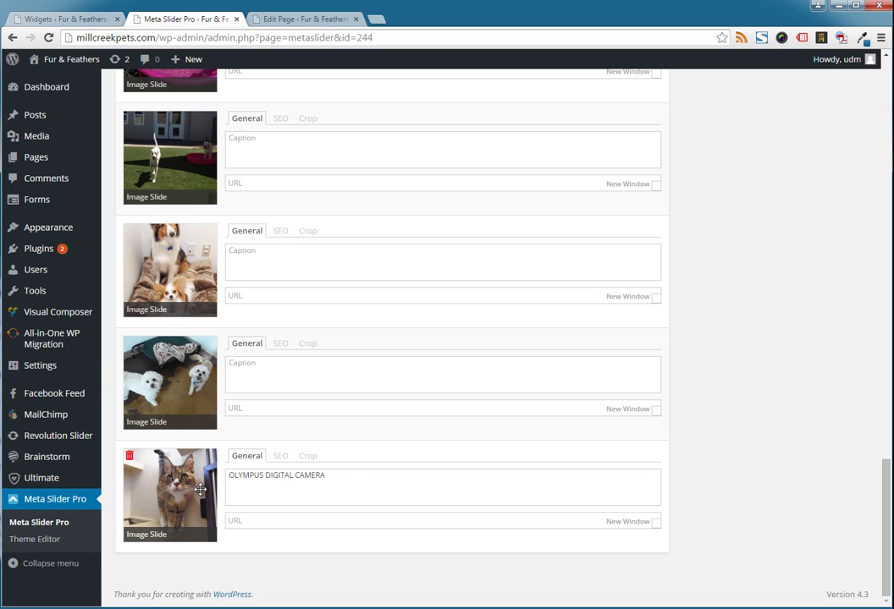
pyautogui.moveTo(195, 482); pyautogui.dragTo(198, 201)
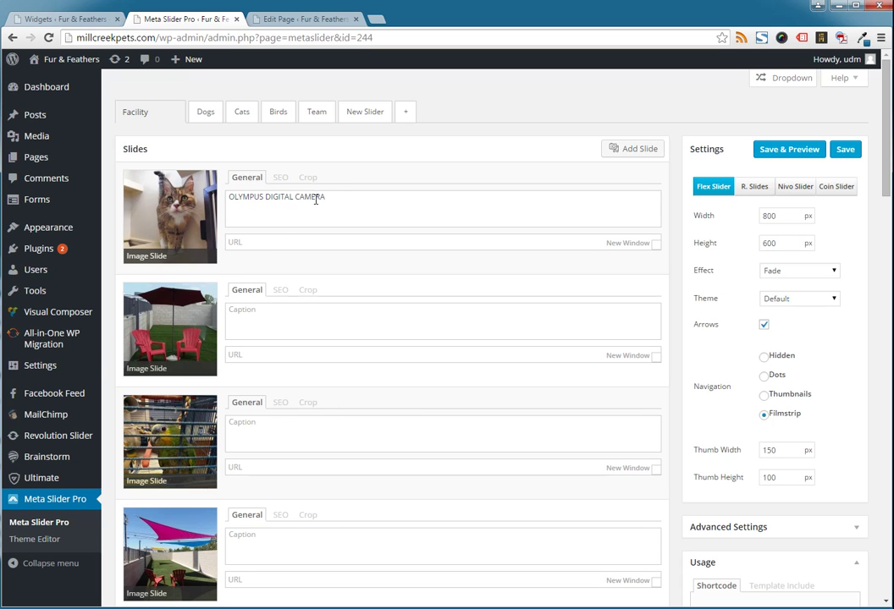
pyautogui.moveTo(337, 197); pyautogui.dragTo(222, 196)
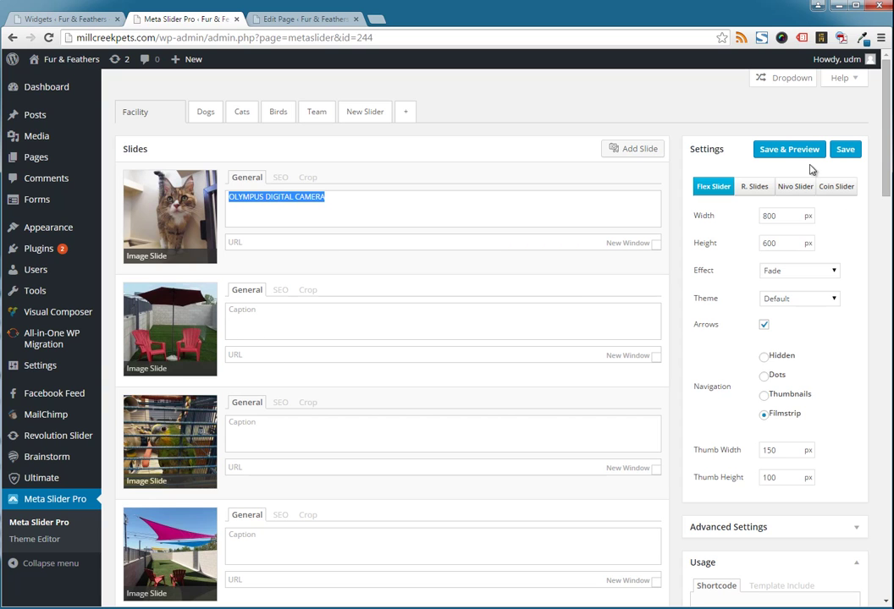
pyautogui.click(845, 151)
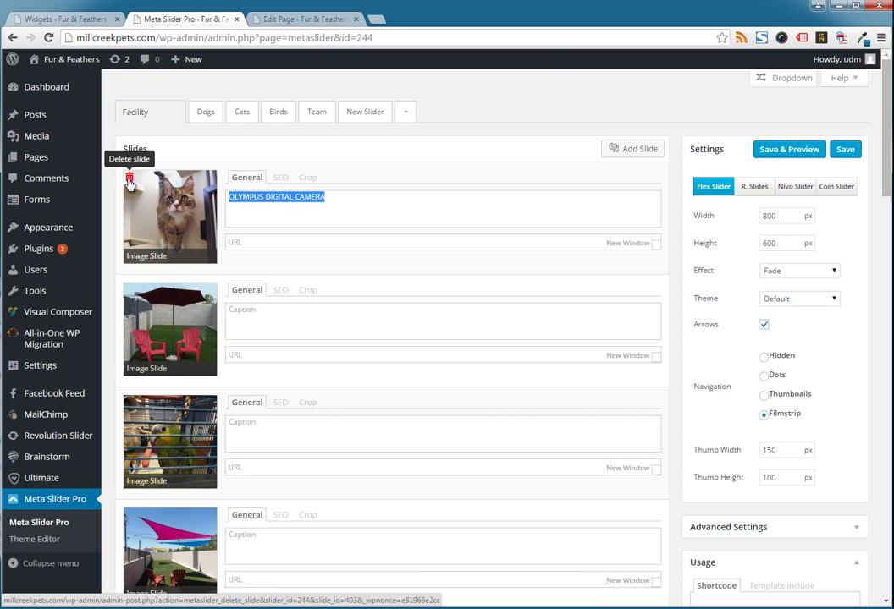
# Delete the cat slide from the Facility slider and save the slider.
pyautogui.click(130, 181)
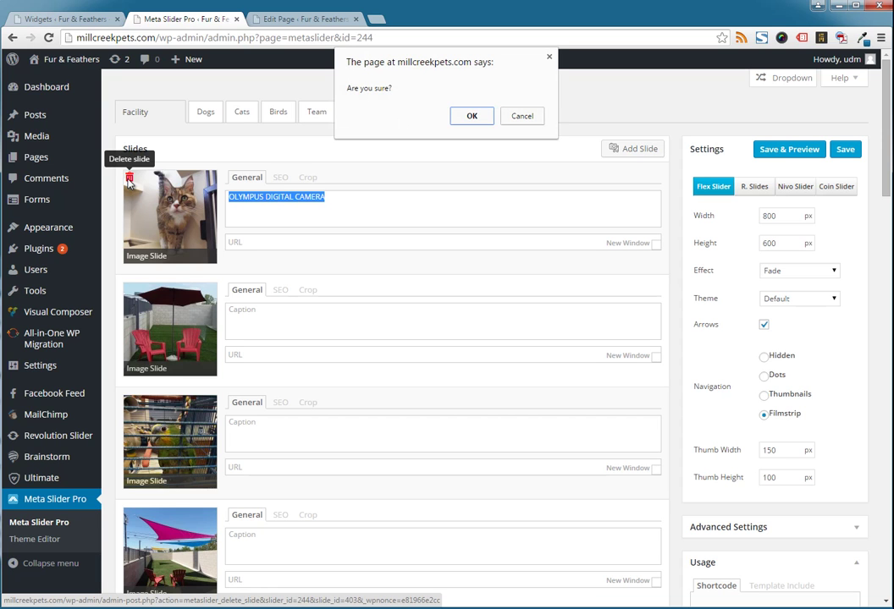
pyautogui.click(468, 118)
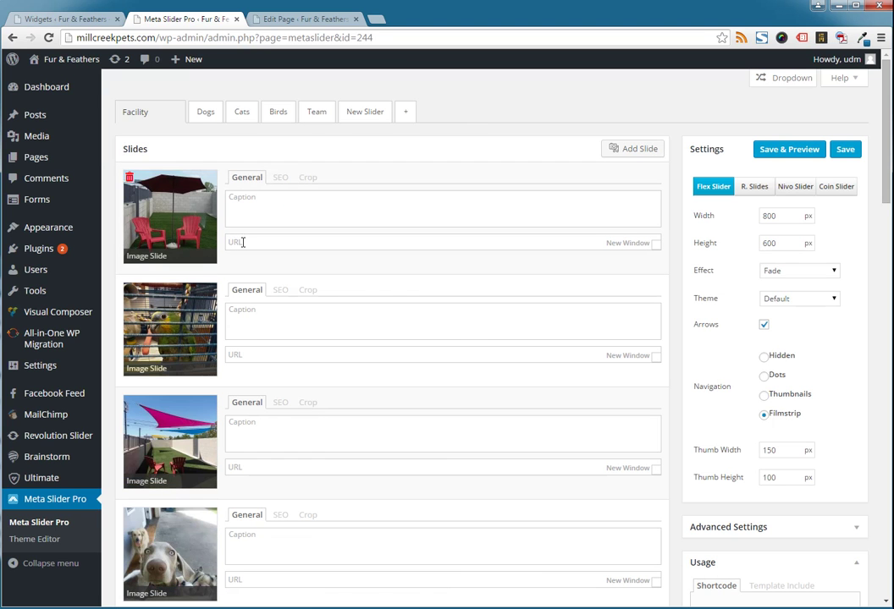
pyautogui.click(846, 150)
# Open the Dogs slider to view its slides.
pyautogui.click(205, 116)
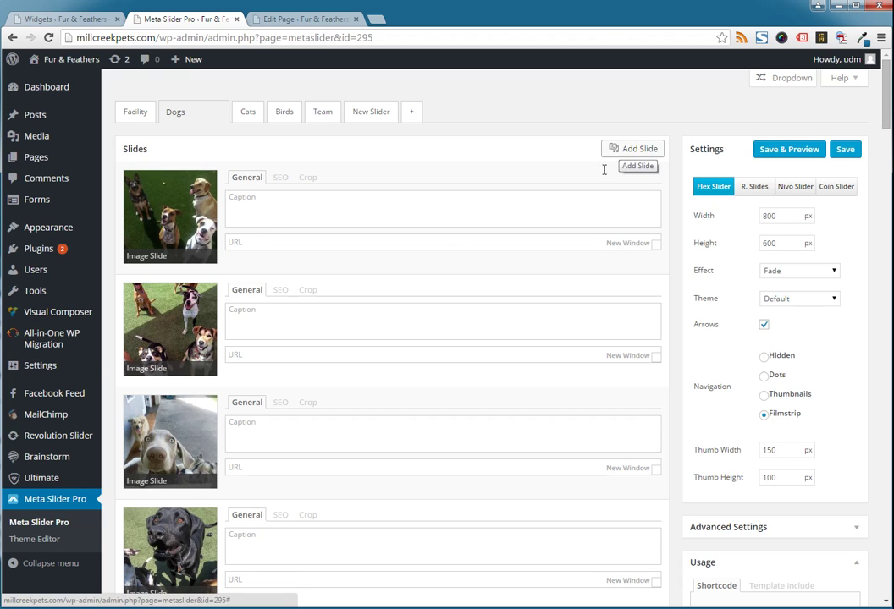
pyautogui.moveTo(193, 294)
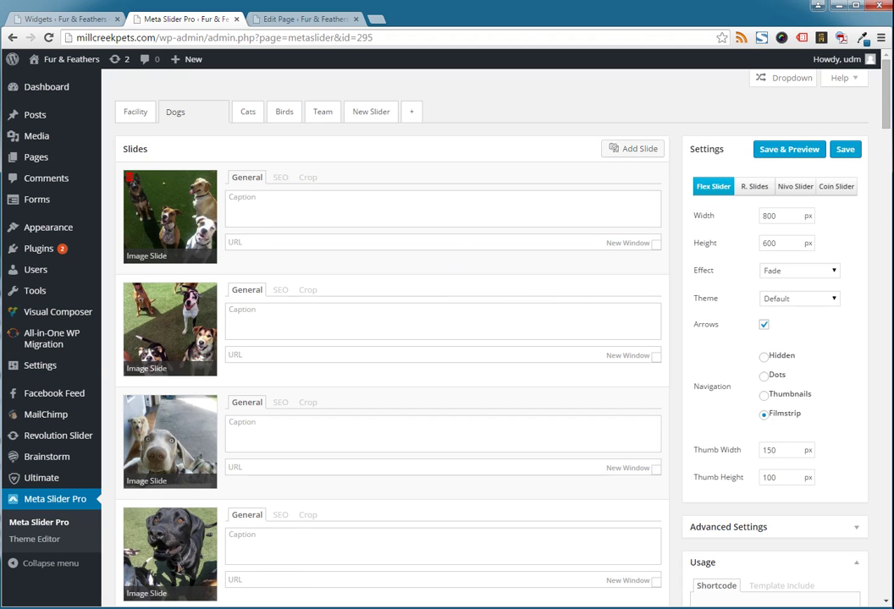